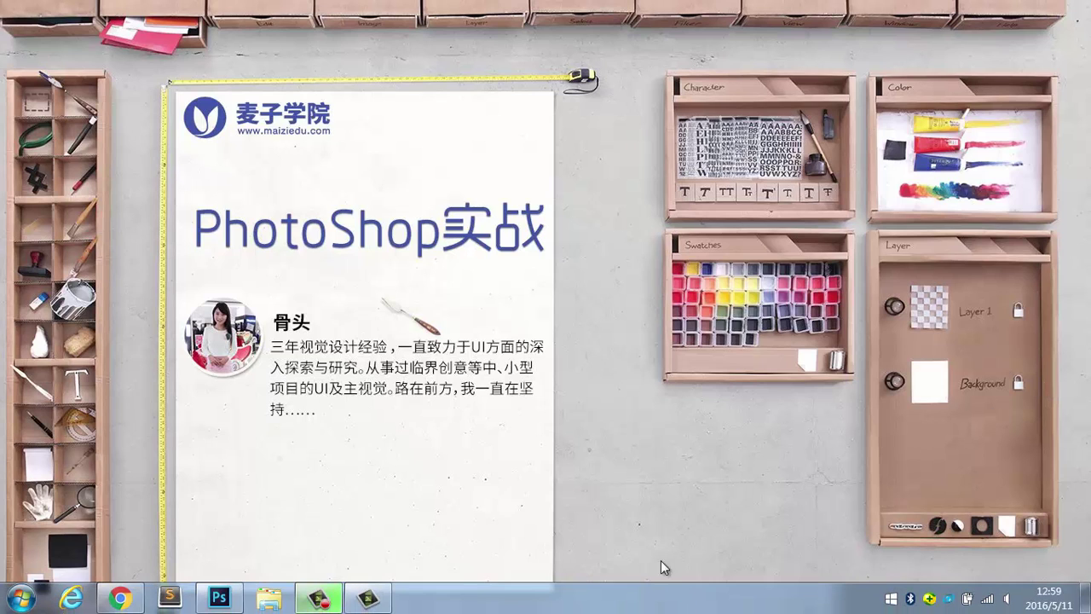
Restore the Photoshop window from the taskbar to show the blank white canvas
mouse_move(220, 598)
left_click(218, 534)
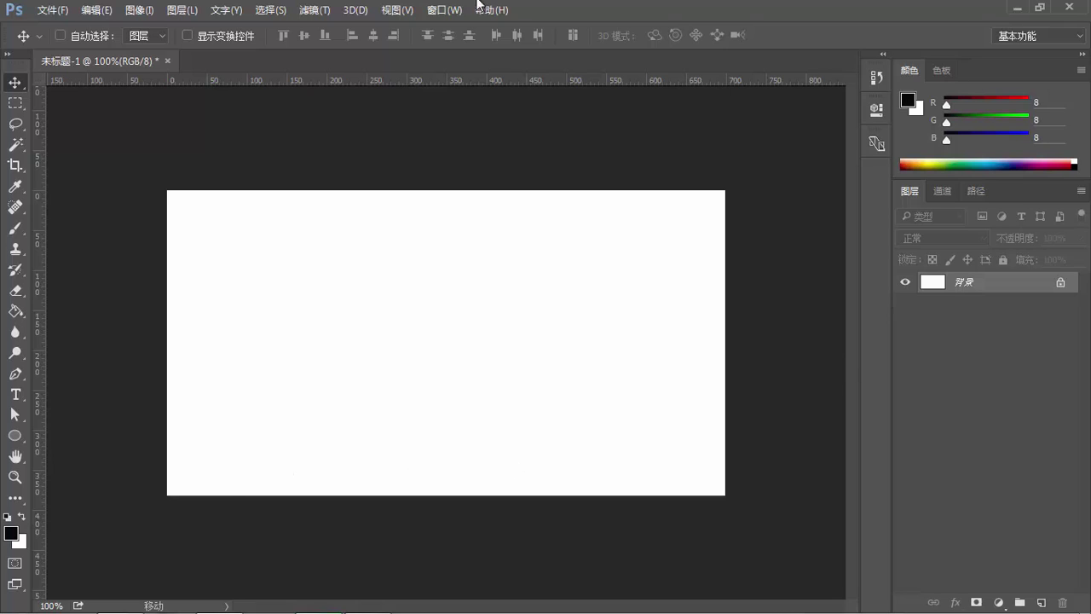
Select the Brush tool, move the Brush panel beside the canvas, and enable Shape Dynamics
left_click(15, 228)
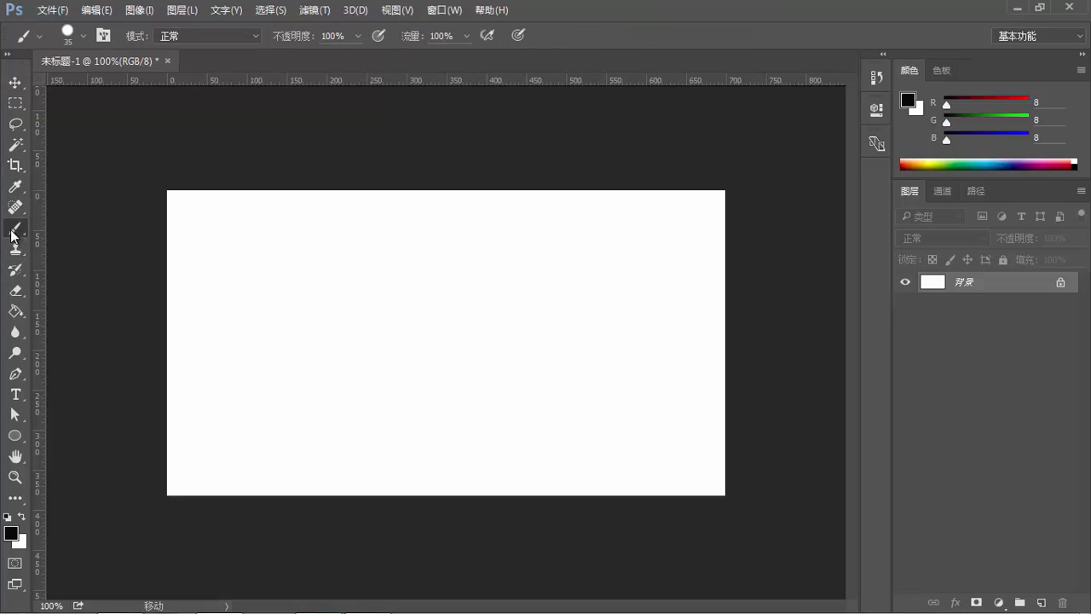
left_click(103, 35)
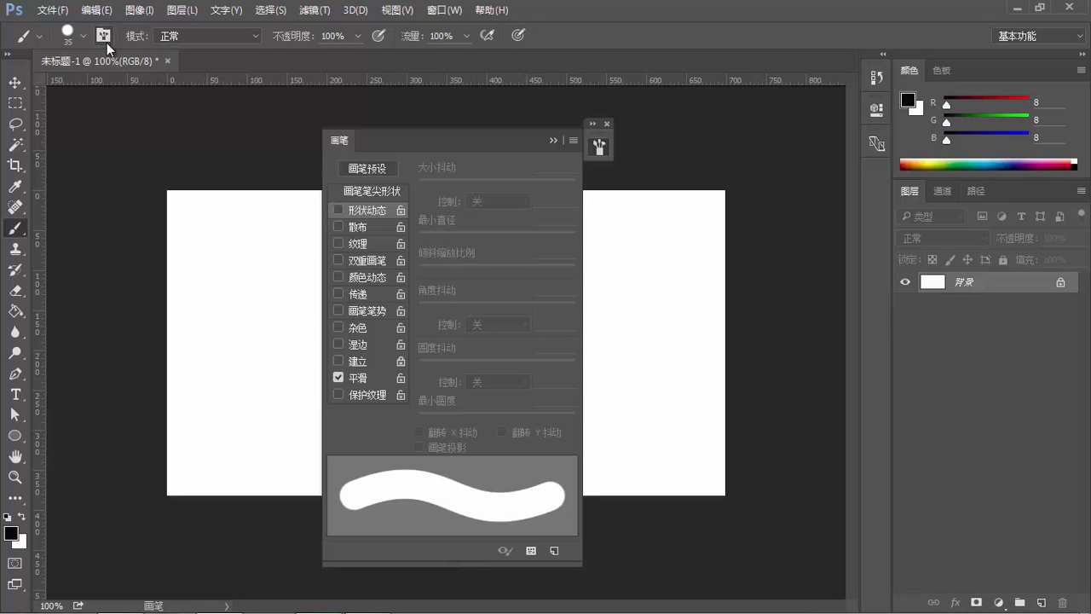
mouse_move(420, 139)
left_mouse_down()
mouse_move(660, 150)
mouse_move(694, 128)
mouse_move(681, 122)
left_mouse_up()
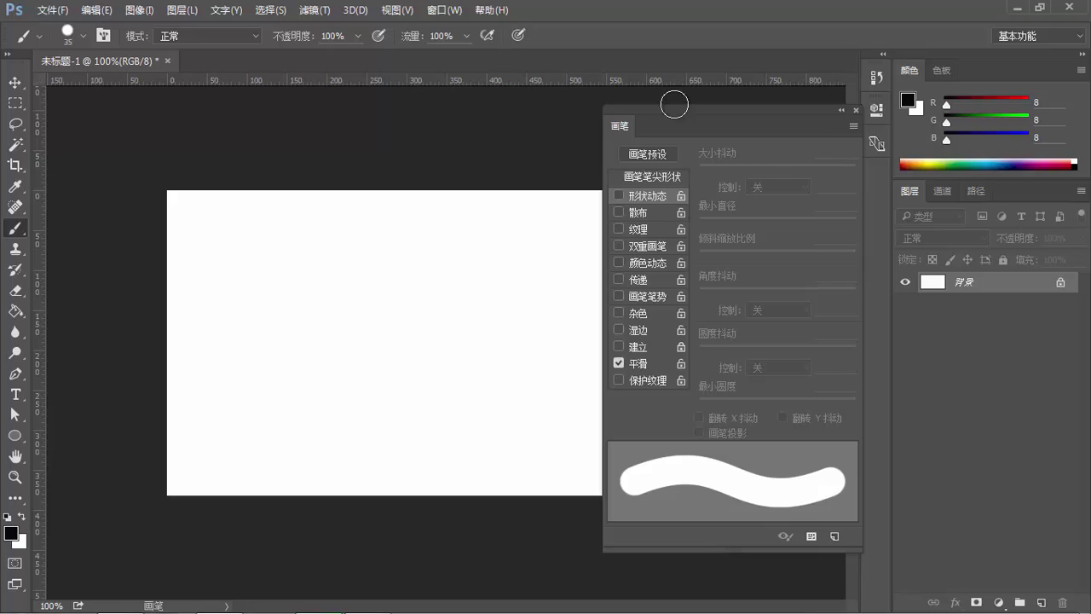
left_click(618, 196)
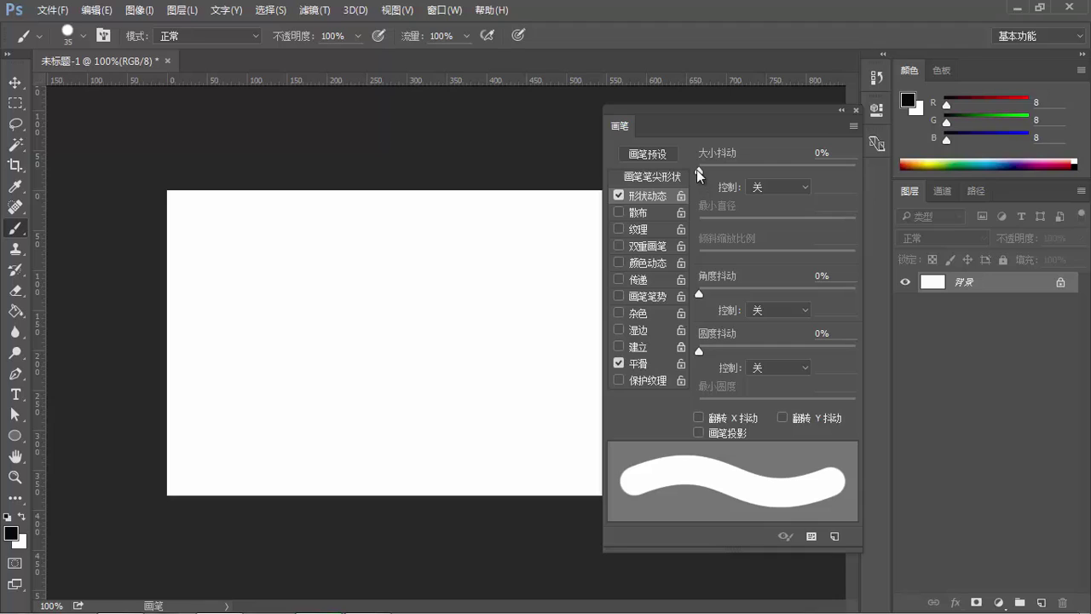
Set size jitter to 100%, paint a wavy test stroke, and widen spacing to 180%
left_click_drag(699, 173, 856, 171)
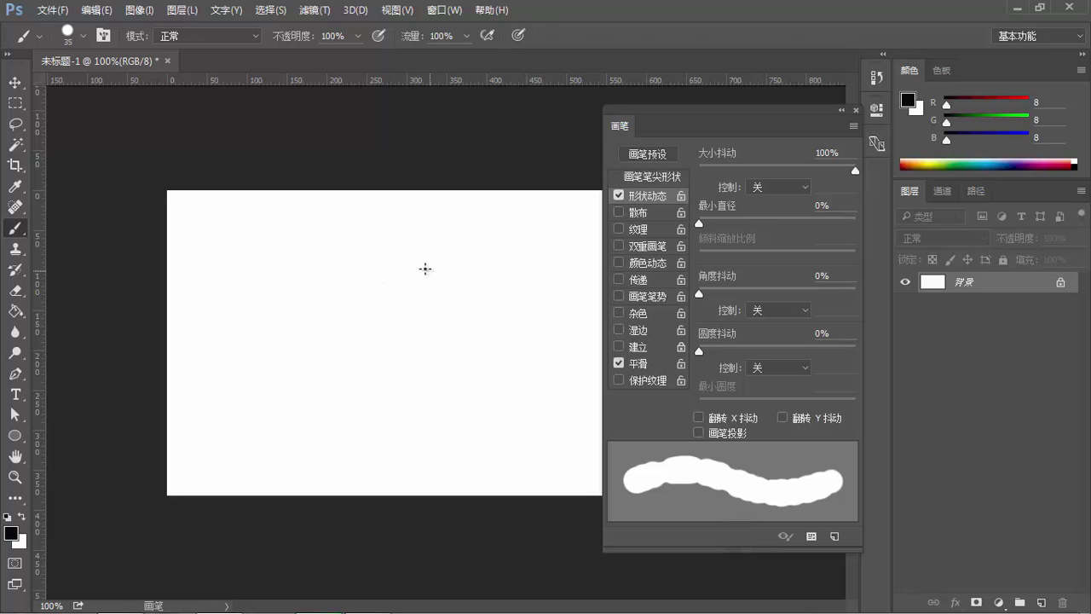
left_click_drag(209, 243, 554, 250)
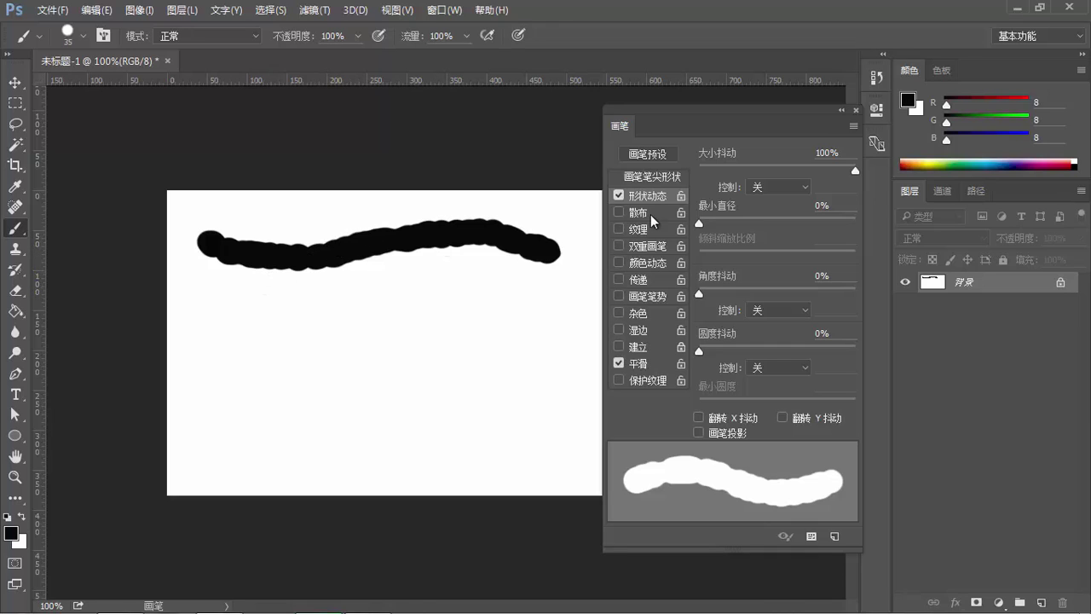
left_click(672, 181)
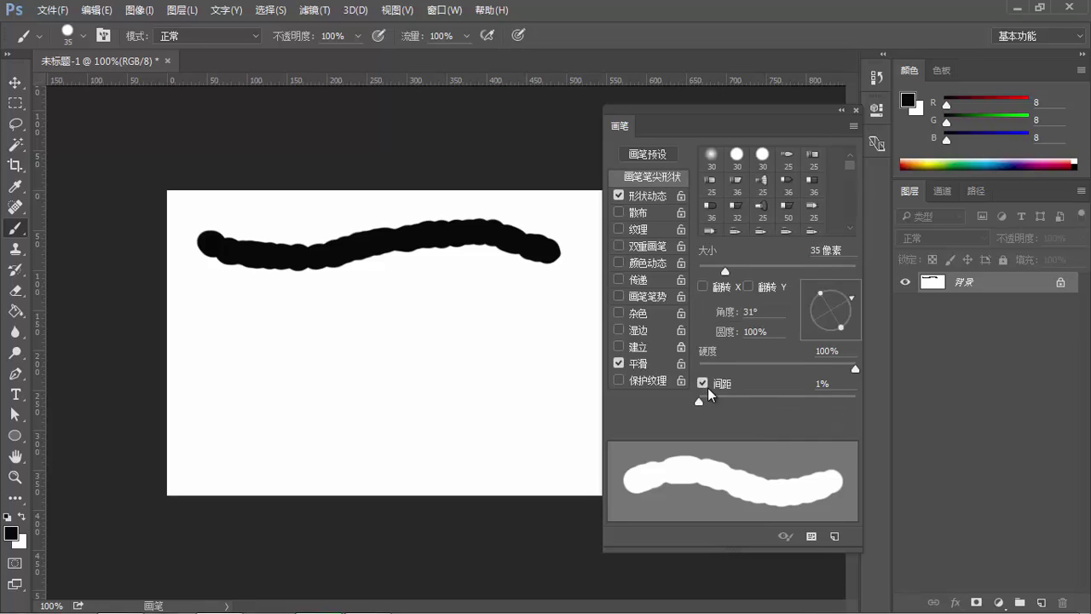
left_click_drag(706, 399, 806, 407)
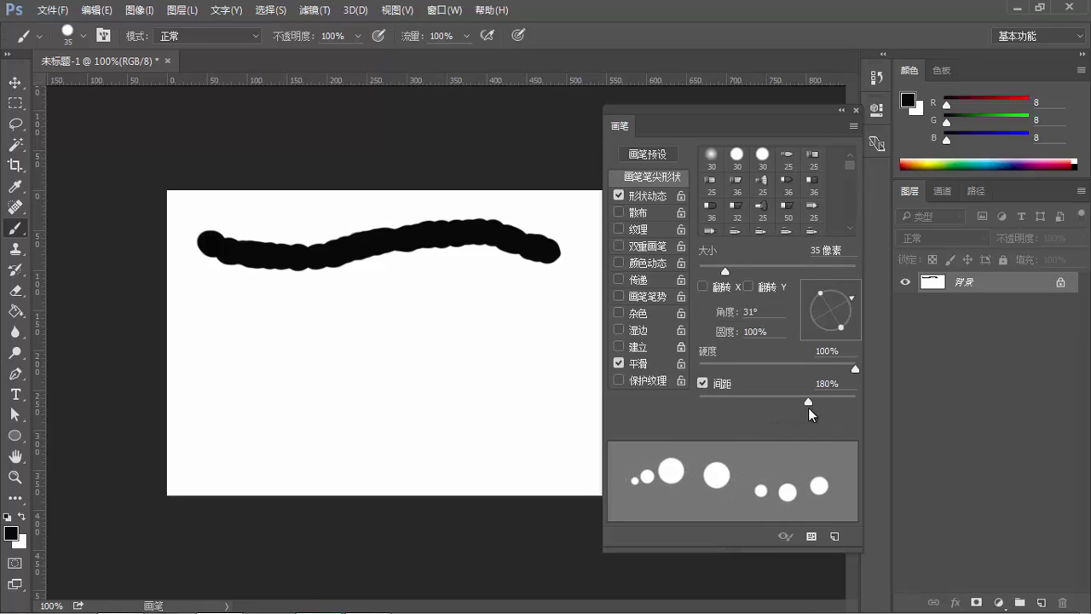
left_click(658, 205)
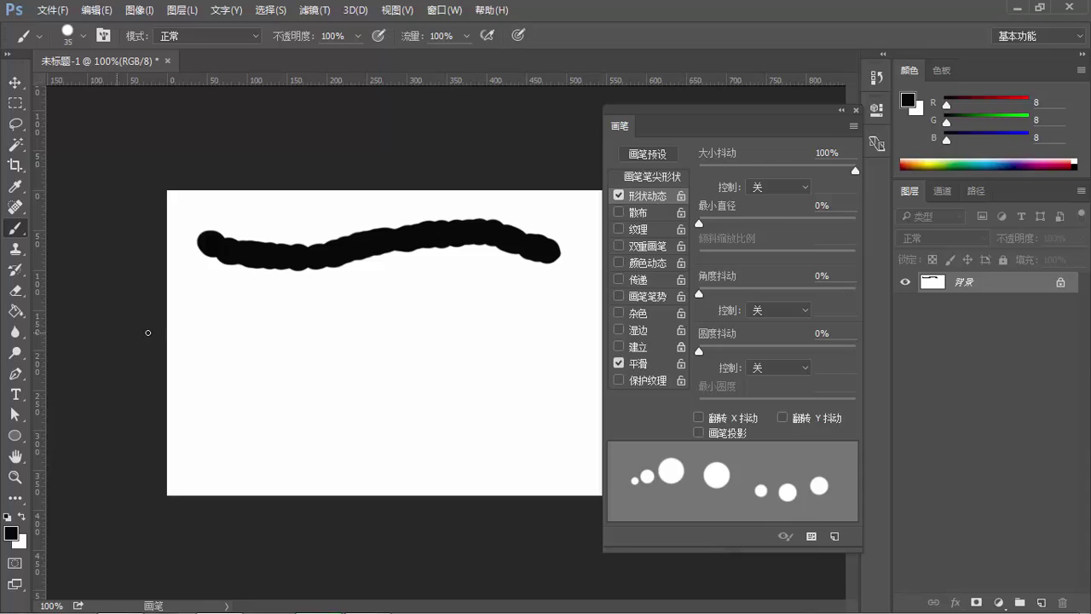
Paint a row of varied-size dots, then fill the layer white with Ctrl+Delete
mouse_move(196, 324)
left_mouse_down()
mouse_move(267, 382)
mouse_move(573, 388)
left_mouse_up()
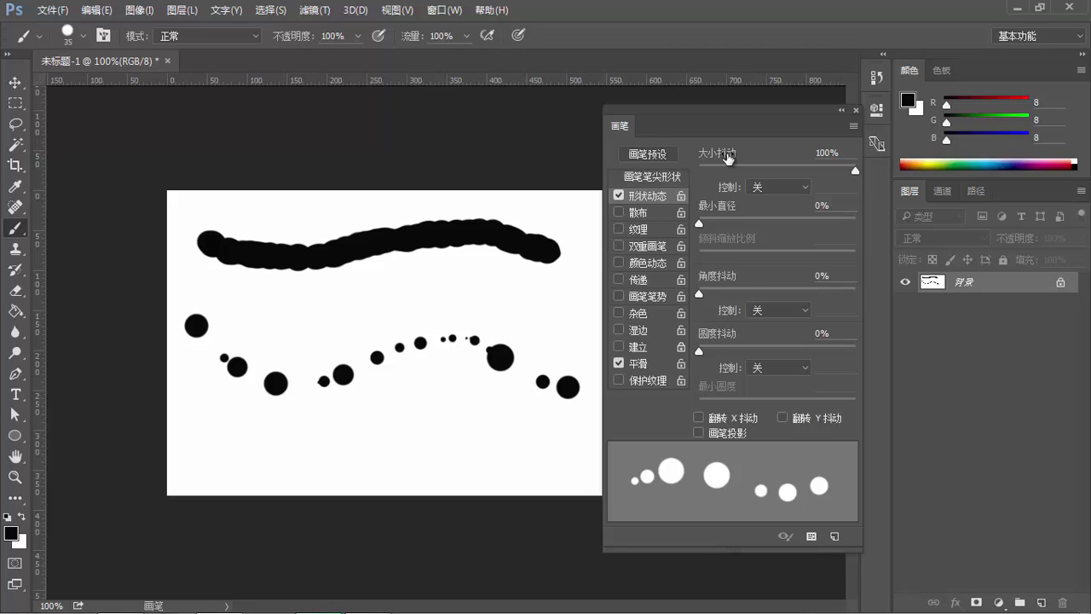
key("ctrl+Delete")
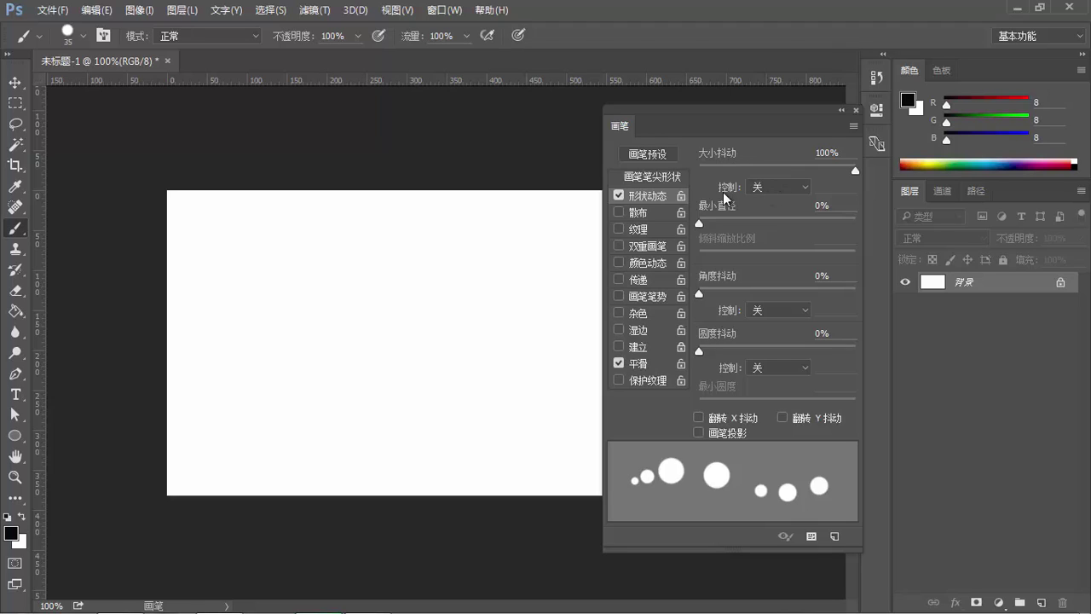
Set the Size Jitter control to Fade, keeping 25 steps
left_click(794, 193)
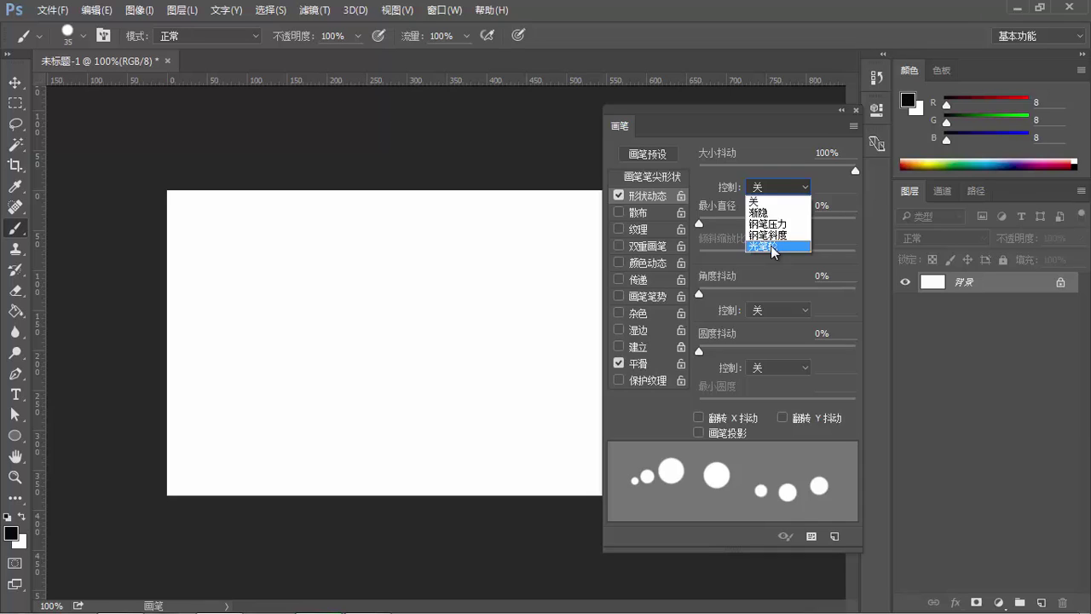
left_click(782, 197)
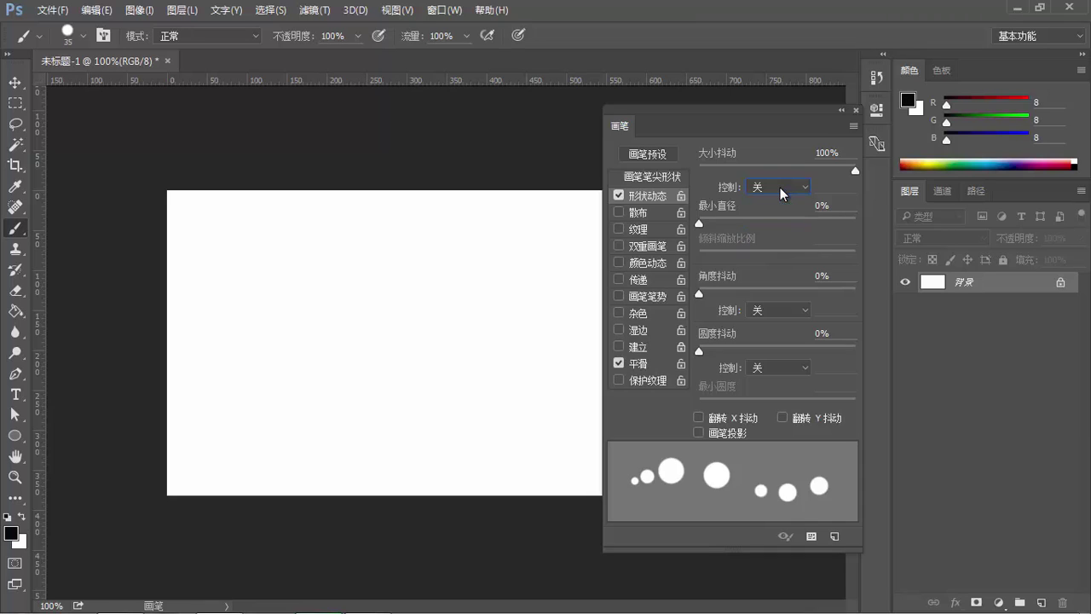
left_click(782, 193)
left_click(774, 198)
left_click(771, 198)
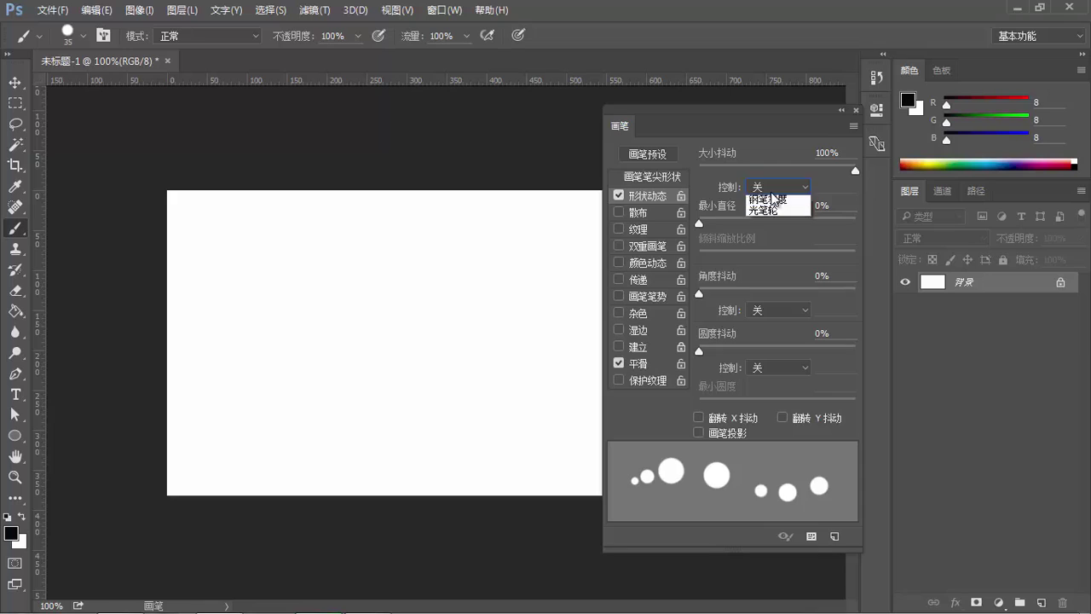
left_click(765, 219)
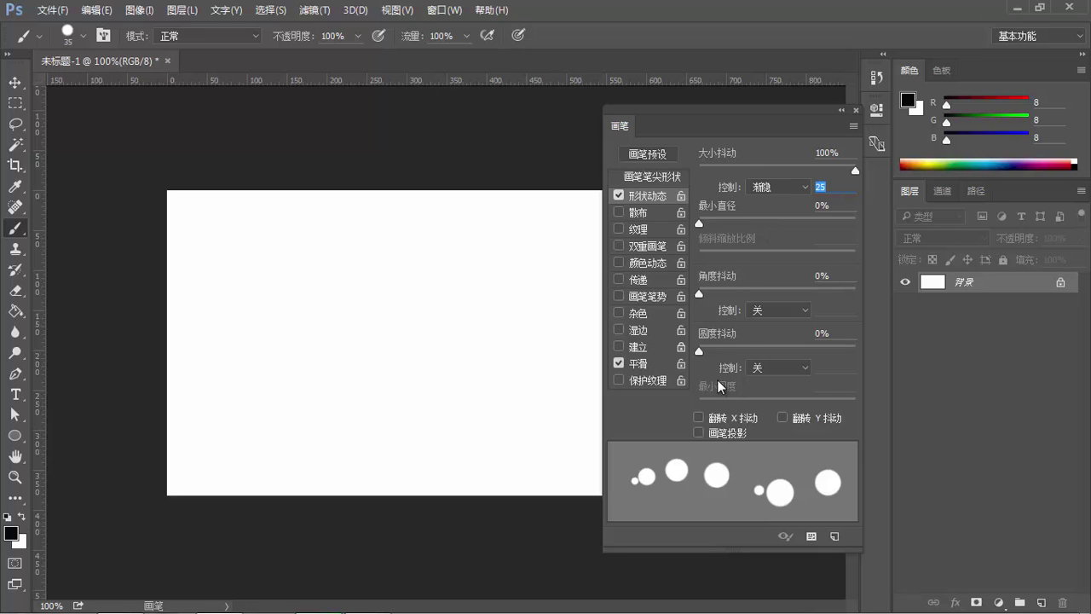
Lower brush spacing to 1% and paint a fading test stroke
left_click(661, 175)
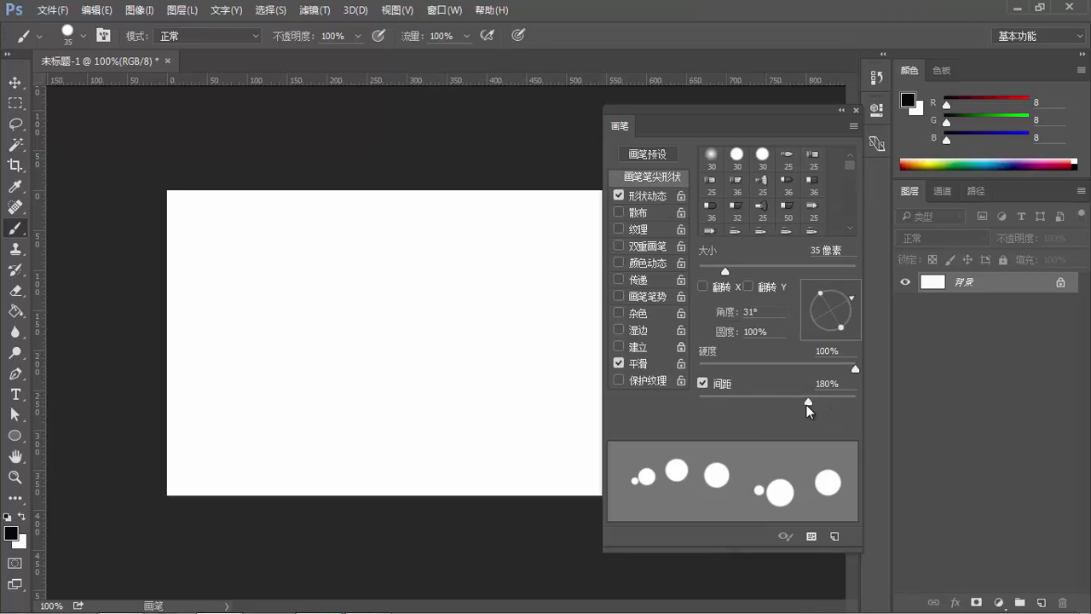
left_click_drag(807, 403, 699, 402)
left_click(648, 195)
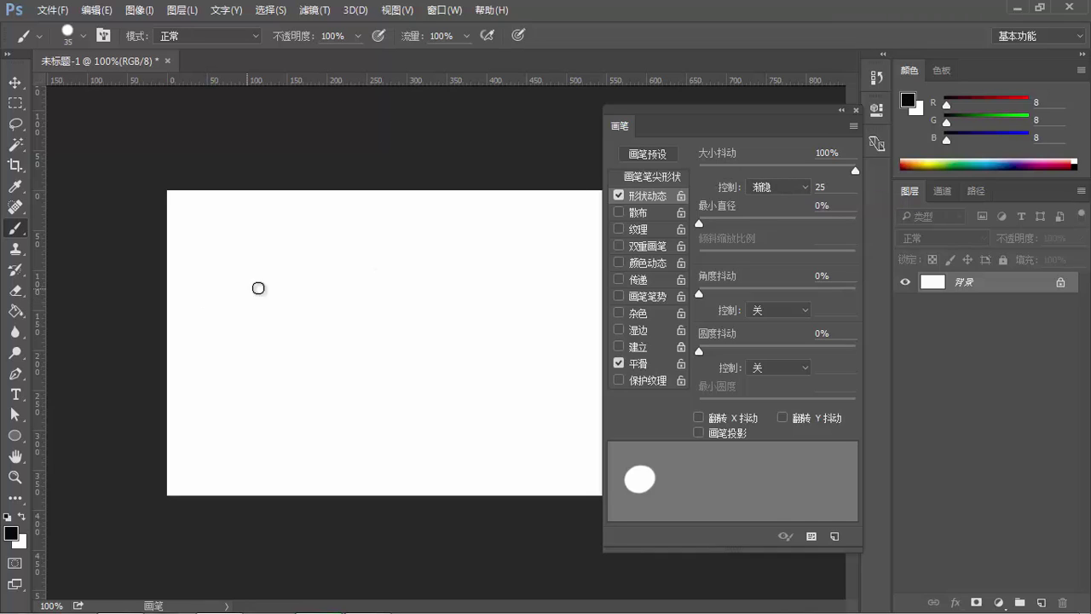
left_click_drag(208, 271, 392, 266)
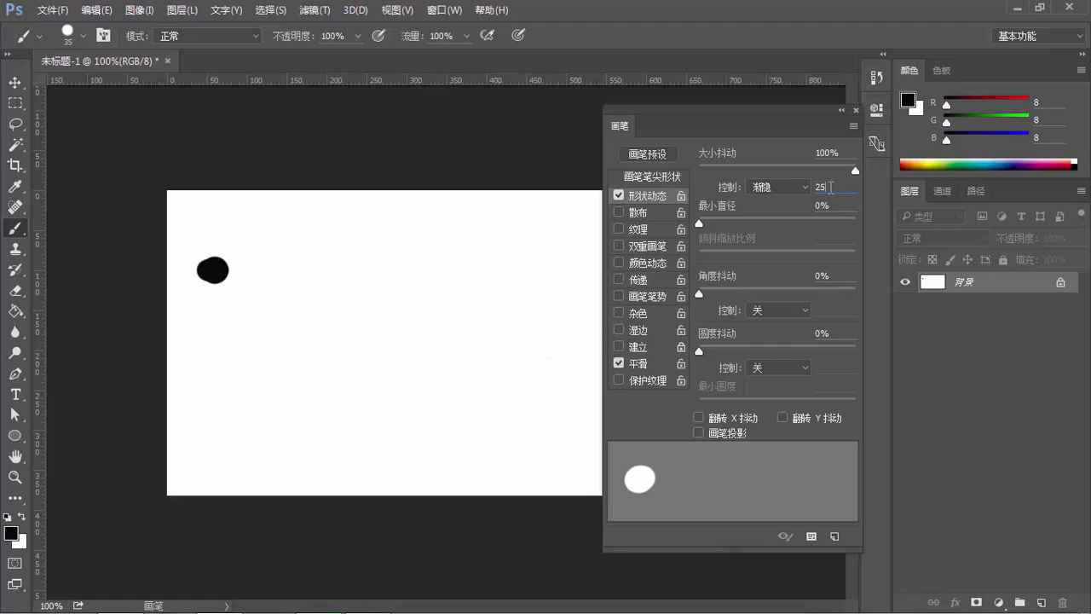
Set the fade length to 100 and paint two tapered test strokes
left_click_drag(829, 187, 741, 180)
type("100")
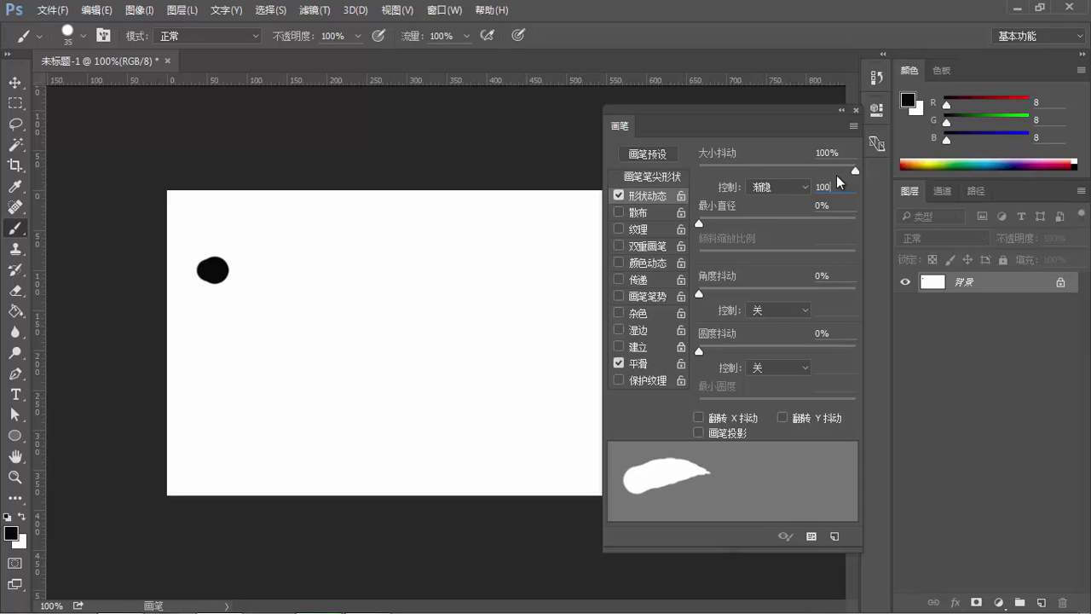
left_click_drag(217, 346, 294, 347)
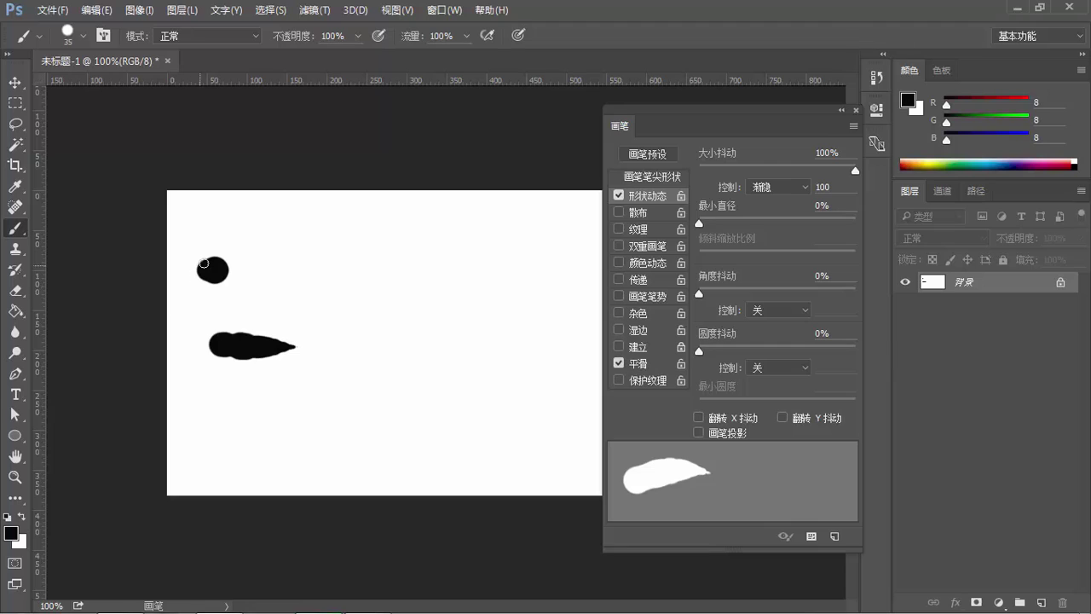
left_click_drag(270, 248, 345, 250)
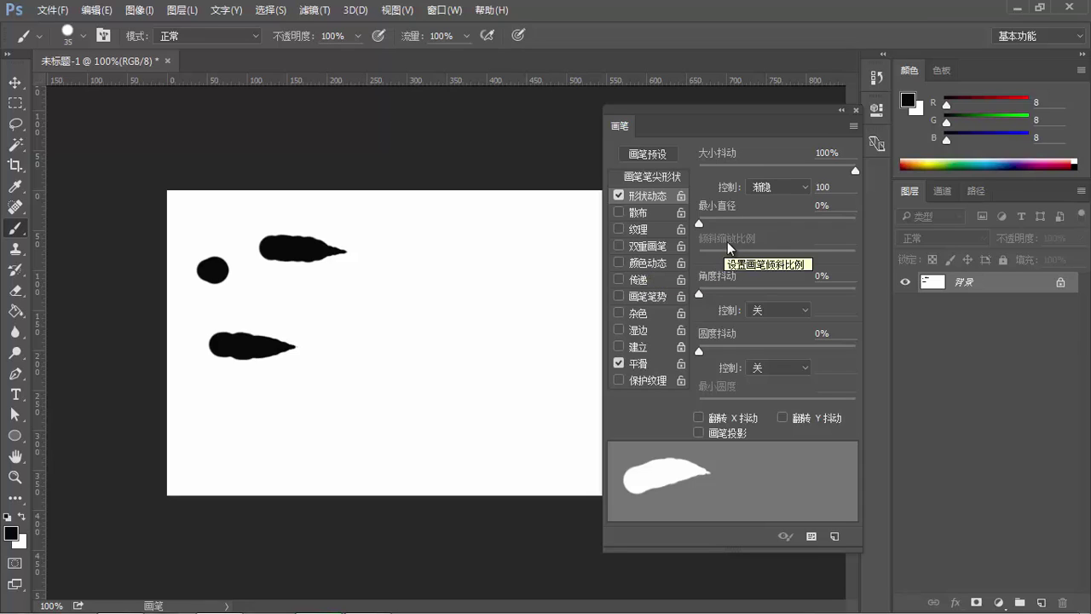
Set brush spacing to 9% in Brush Tip Shape
left_click(660, 177)
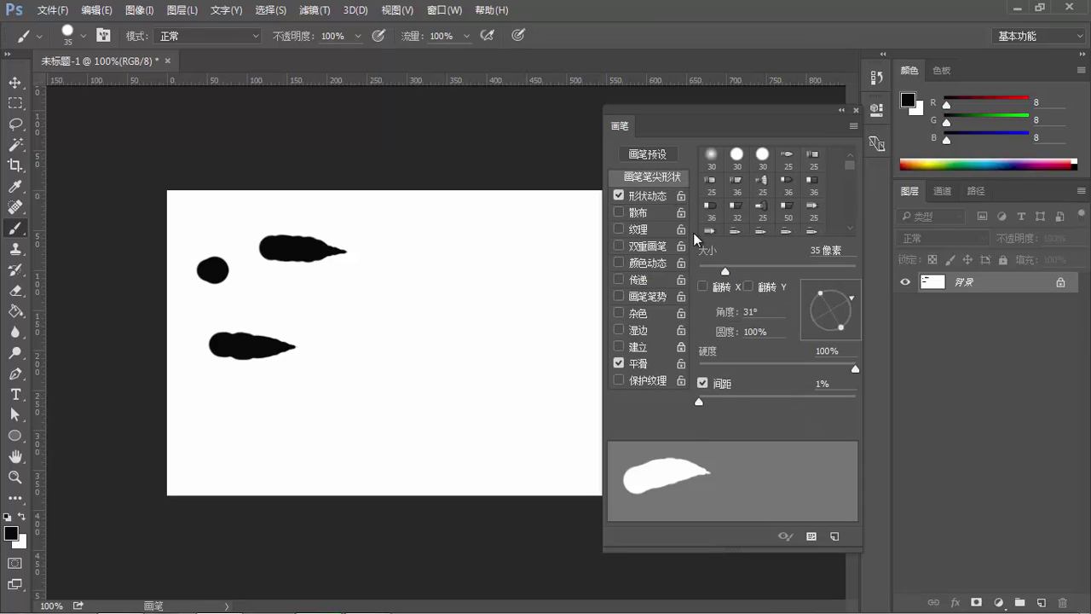
left_click_drag(700, 401, 707, 400)
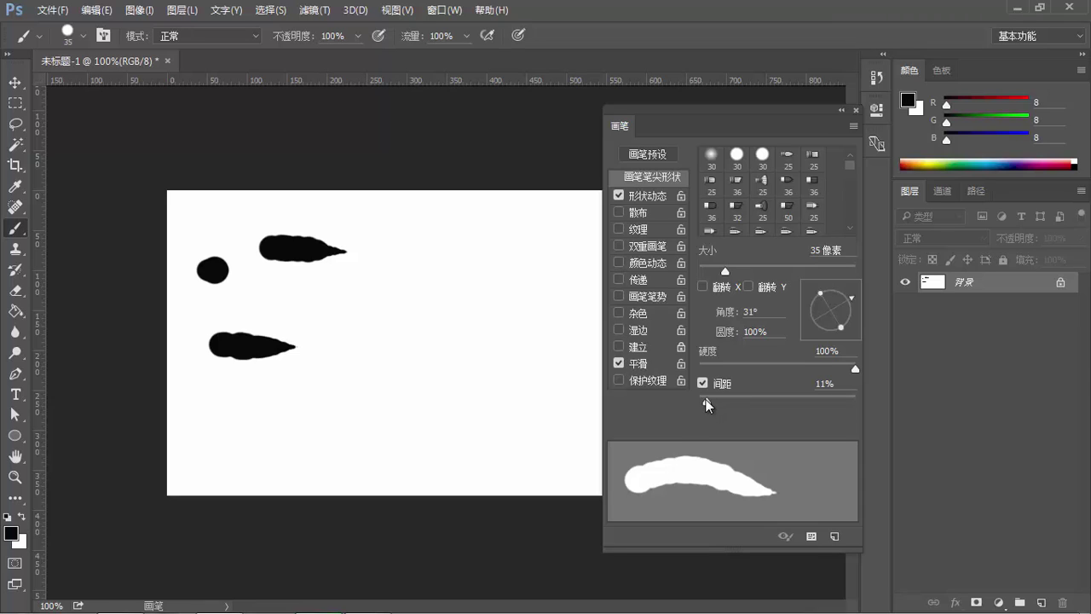
left_click_drag(707, 402, 704, 401)
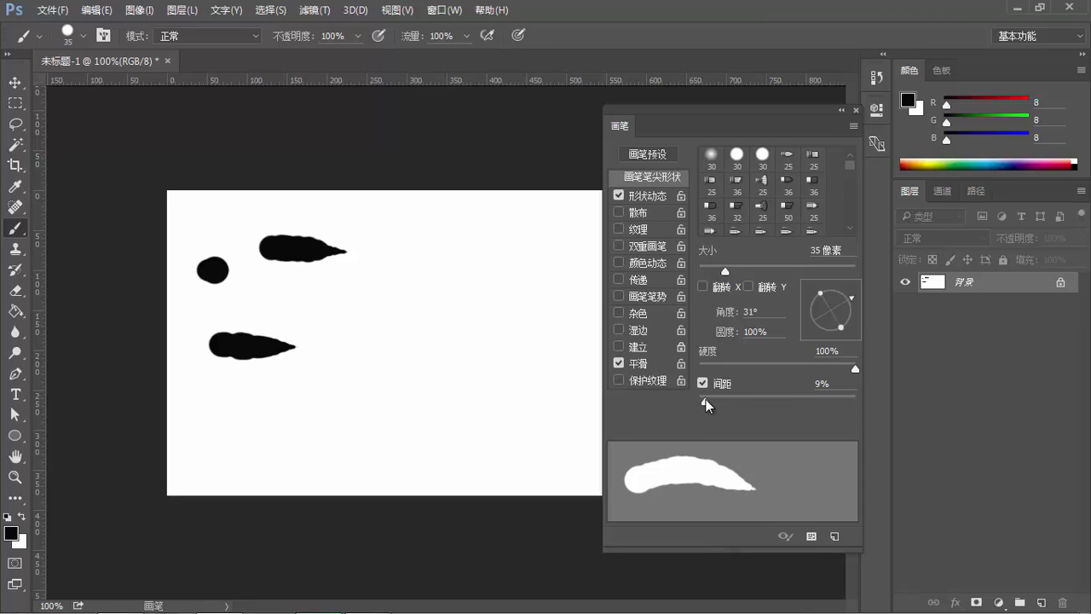
left_click(658, 197)
Paint test dabs and a tapered stroke, then clear the canvas to white
left_click(389, 307)
left_click(545, 306, "shift")
left_click_drag(390, 239, 520, 245)
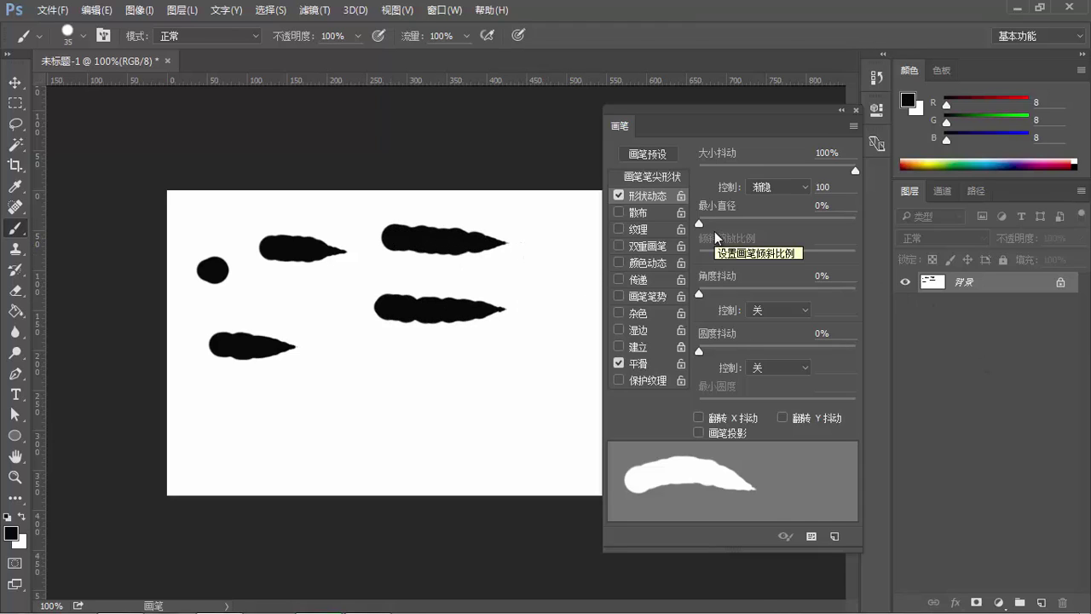
key("ctrl+Delete")
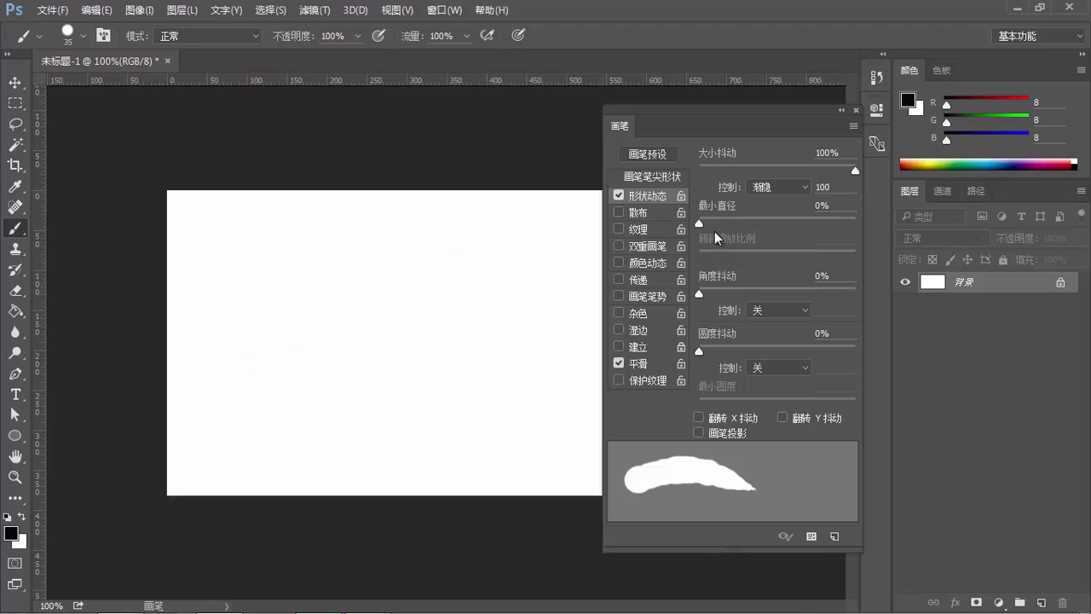
Set the Size Jitter control to Pen Pressure, paint a test stroke, and undo it
left_click(799, 186)
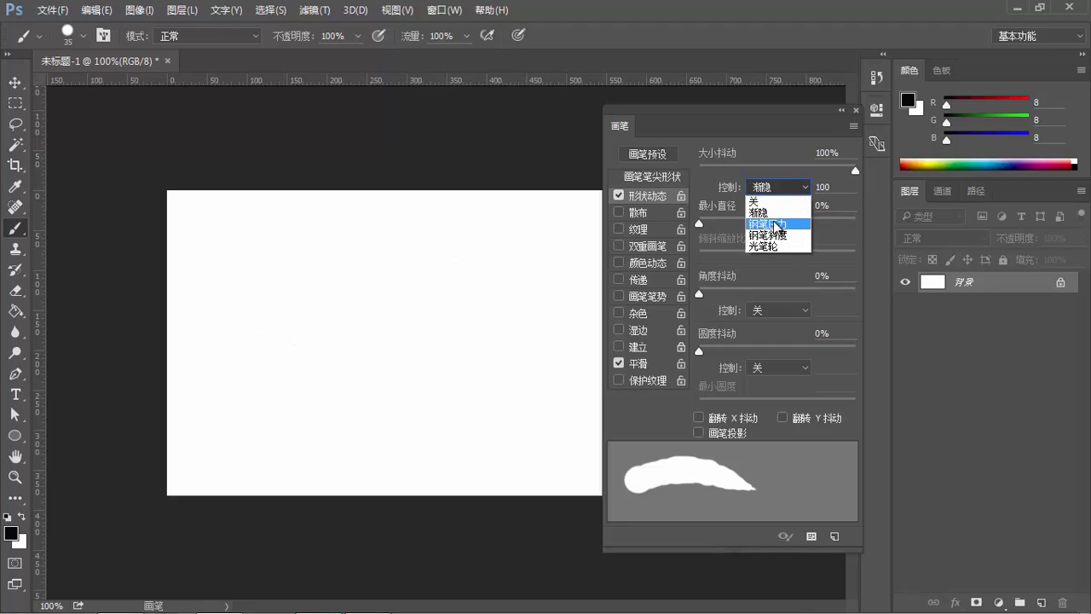
left_click(774, 223)
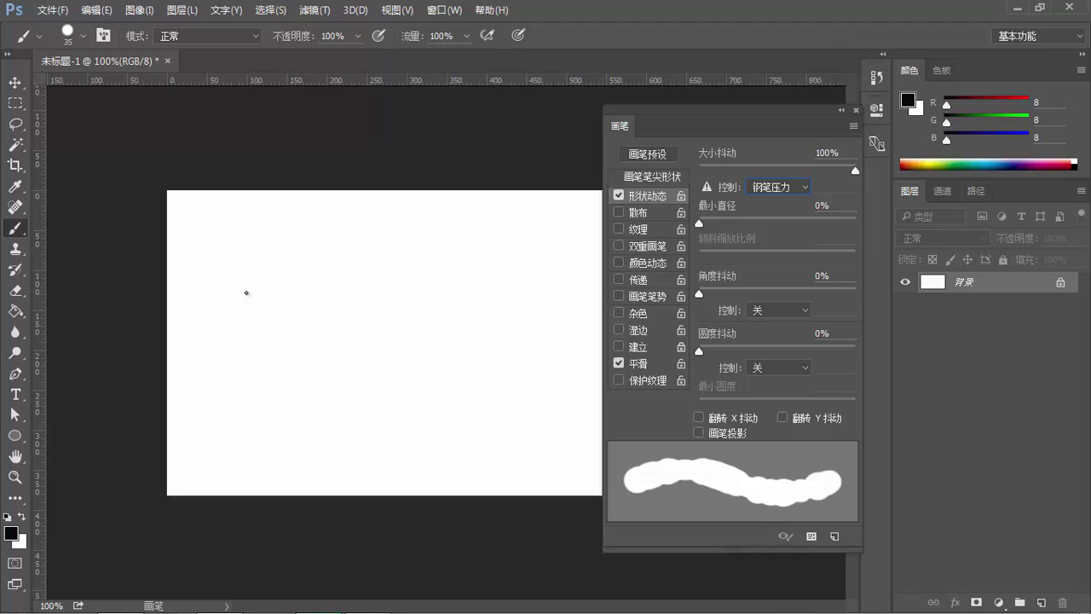
left_click_drag(224, 260, 307, 249)
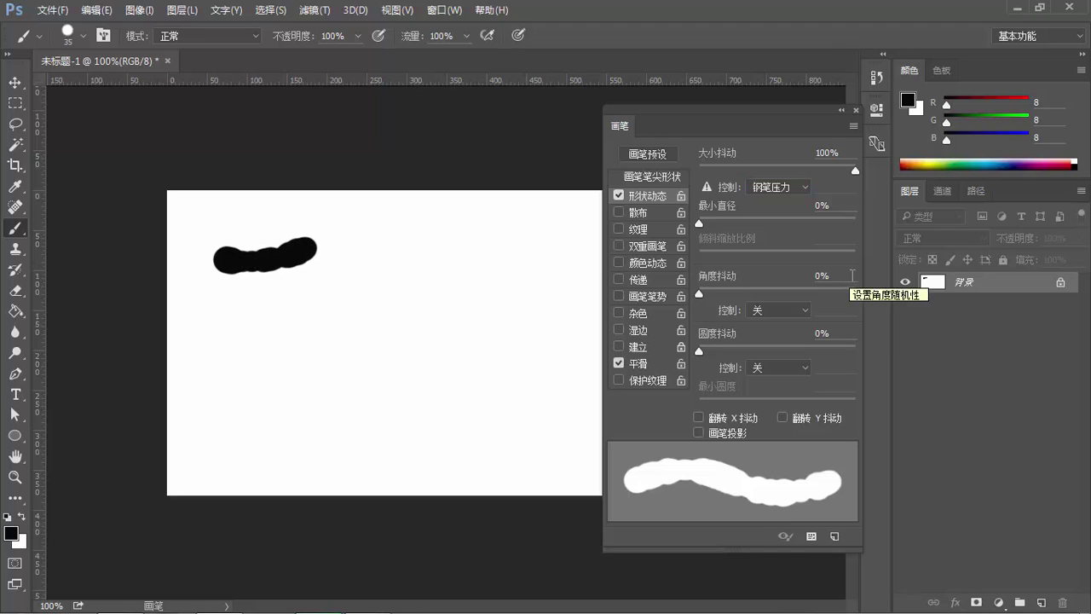
key("ctrl+z")
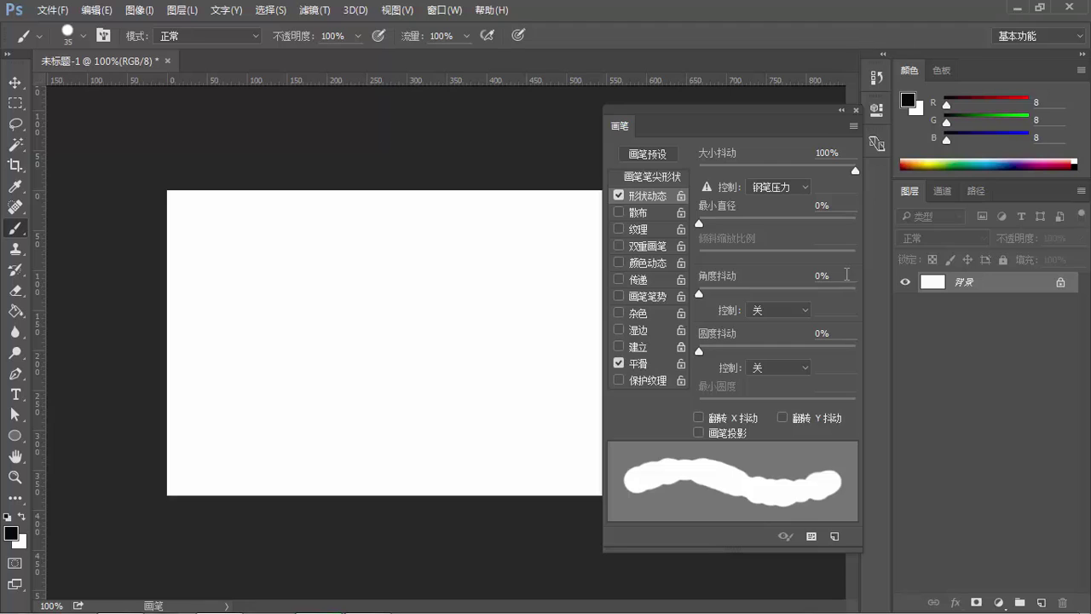
left_click(771, 185)
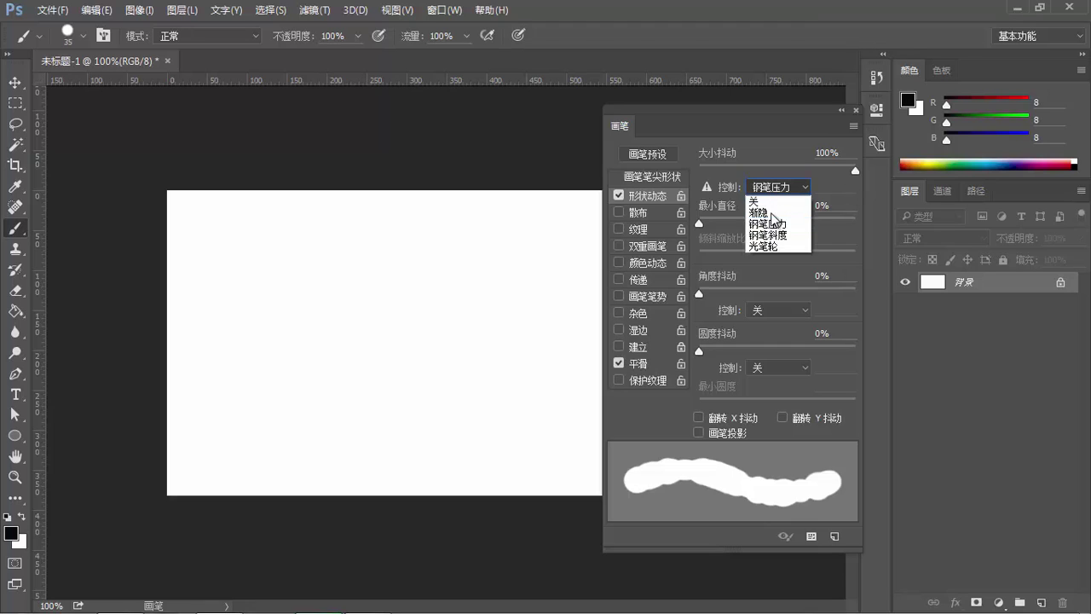
Try Pen Tilt (tilt scale 107%) and Stylus Wheel as size jitter control, then set it Off
left_click(772, 235)
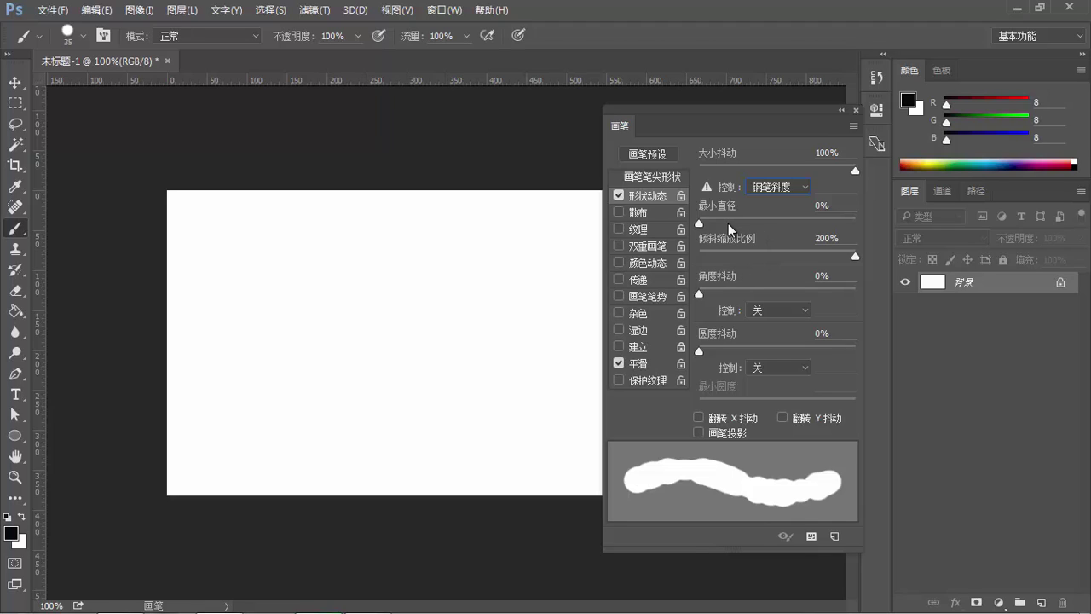
left_click(783, 252)
left_click(767, 188)
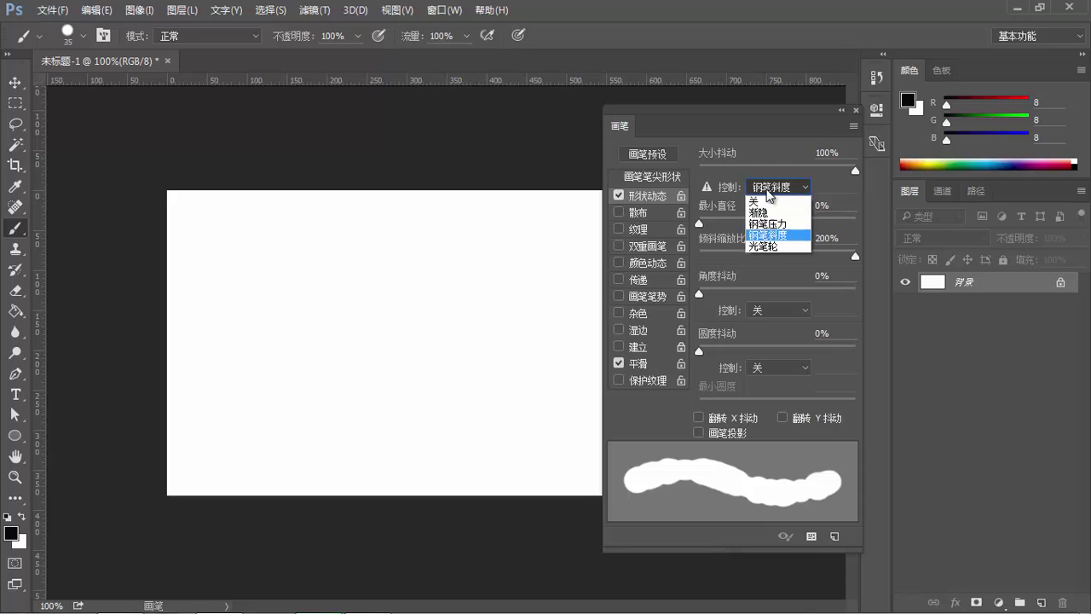
left_click(763, 246)
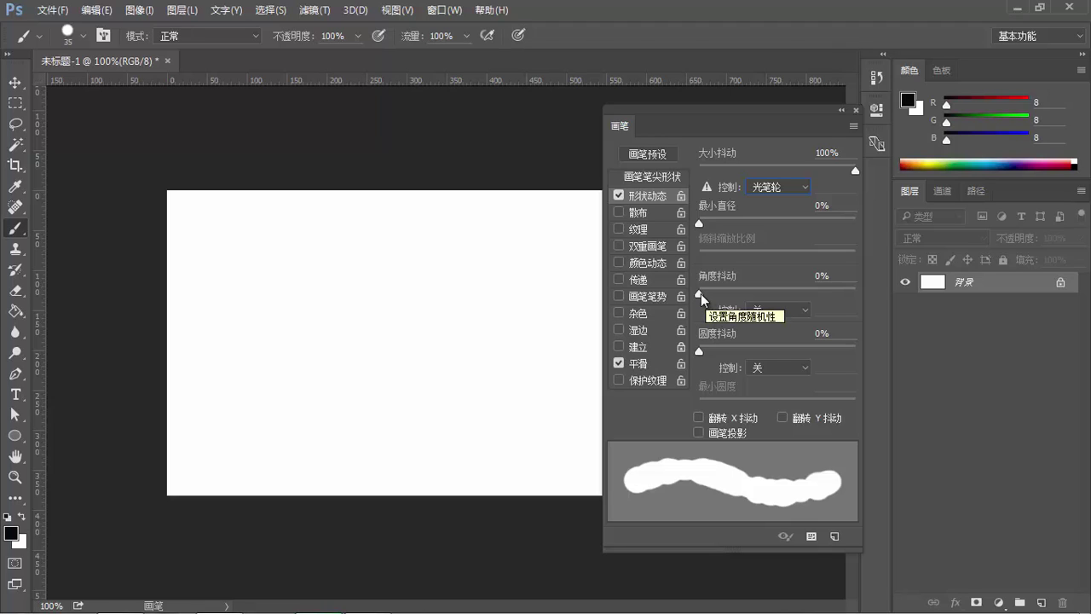
left_click(771, 195)
left_click(768, 202)
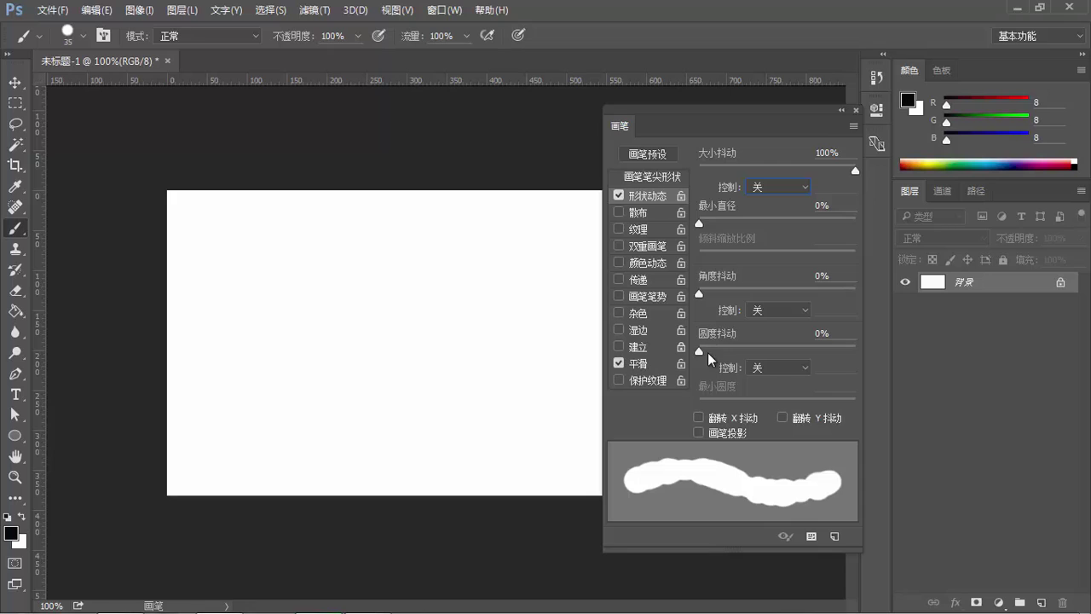
Squash the brush tip to a 48% roundness oval angled at 31°
left_click(653, 177)
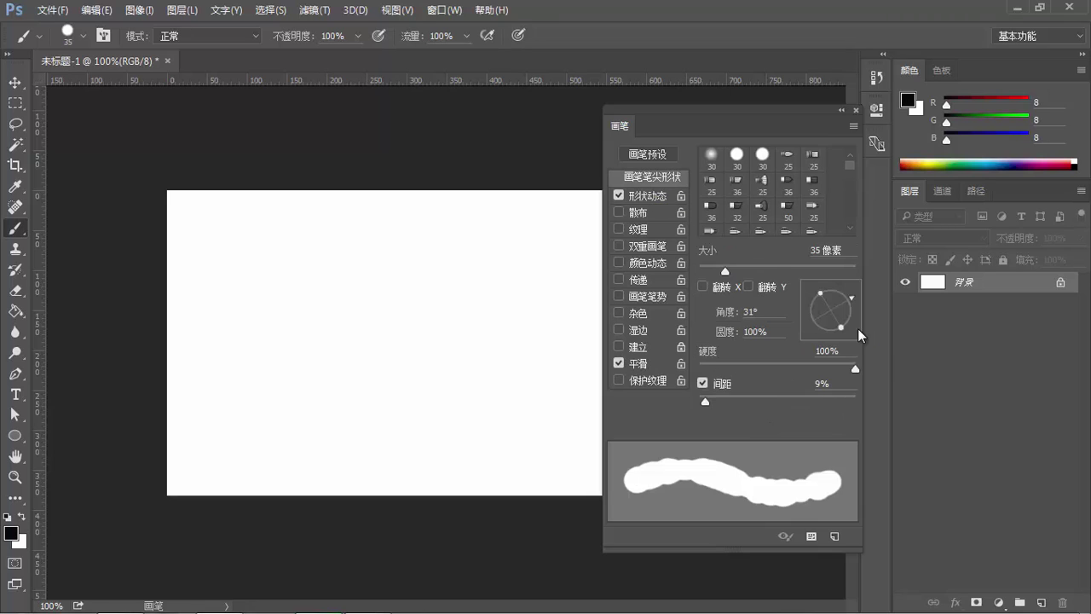
left_click_drag(839, 322, 837, 322)
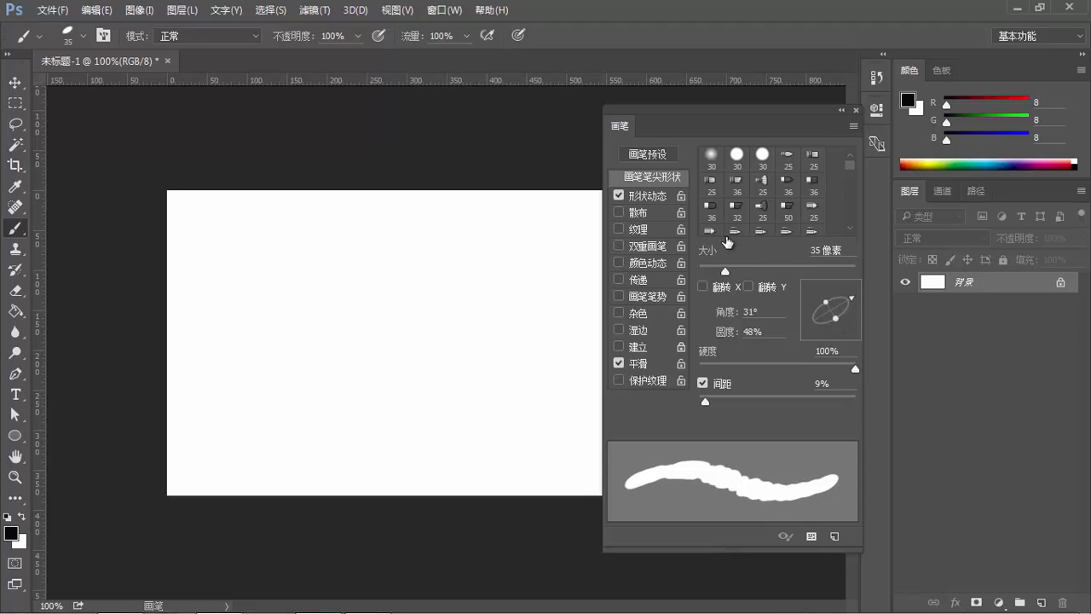
left_click(655, 196)
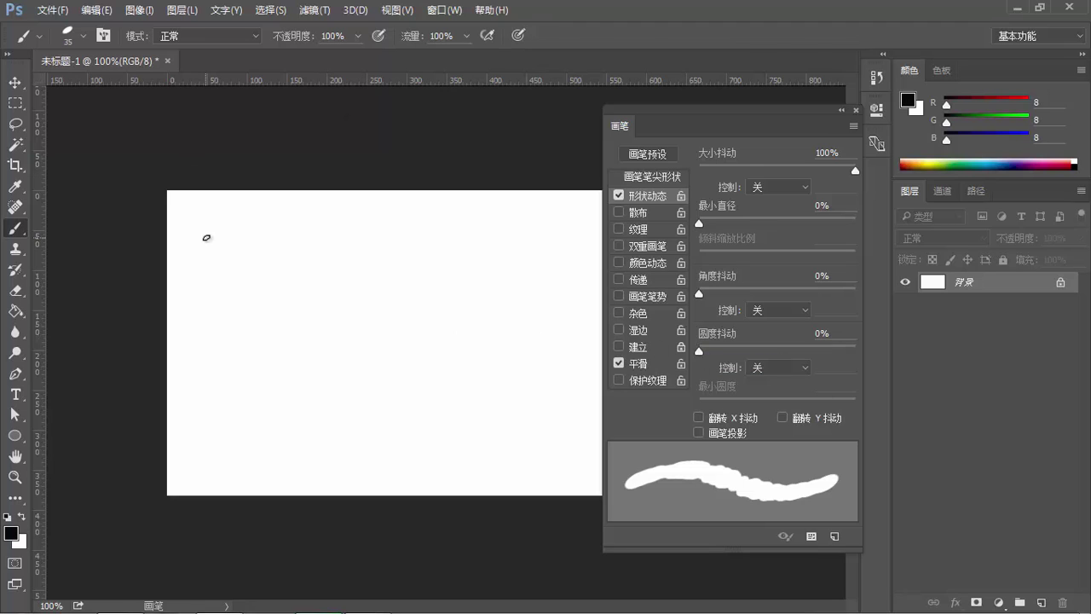
Paint a wavy test stroke, set angle jitter to 35%, then paint a second wavy stroke below
mouse_move(208, 239)
left_mouse_down()
mouse_move(277, 281)
mouse_move(390, 290)
mouse_move(521, 250)
mouse_move(570, 262)
left_mouse_up()
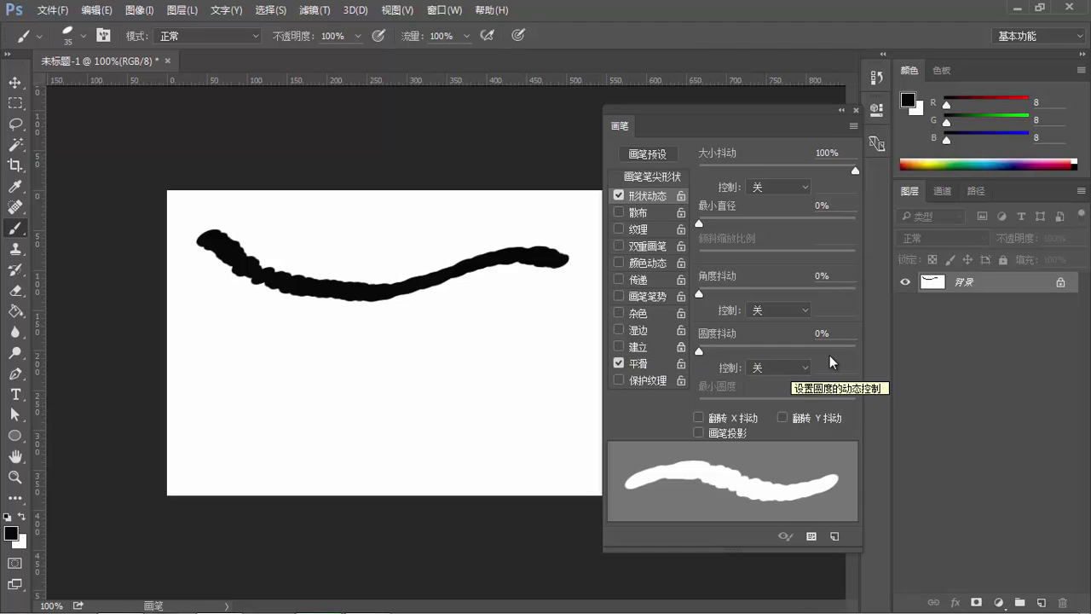
left_click_drag(700, 293, 753, 294)
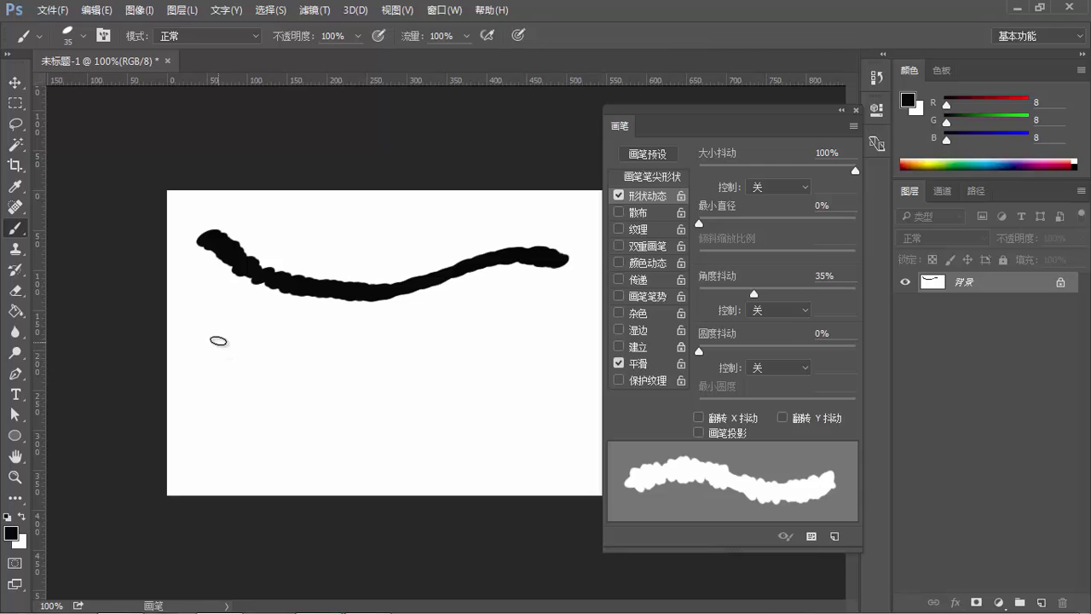
mouse_move(219, 338)
left_mouse_down()
mouse_move(235, 368)
mouse_move(349, 394)
mouse_move(429, 332)
mouse_move(503, 377)
mouse_move(580, 360)
mouse_move(588, 330)
left_mouse_up()
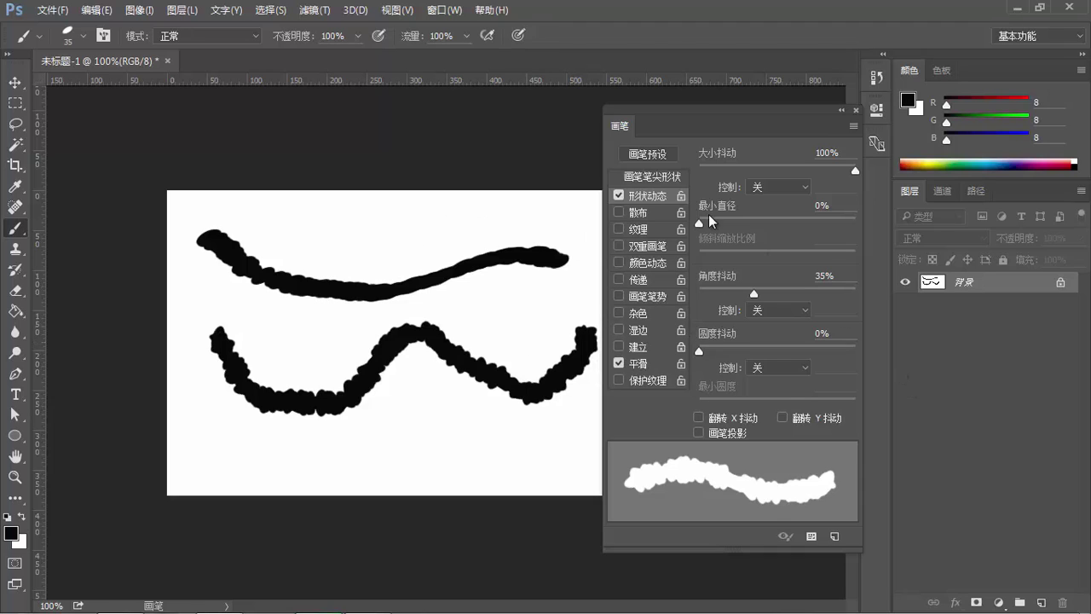
Set spacing to 147%, paint a bottom stroke of tilted oval dabs, then reset angle jitter to 0%
left_click(655, 177)
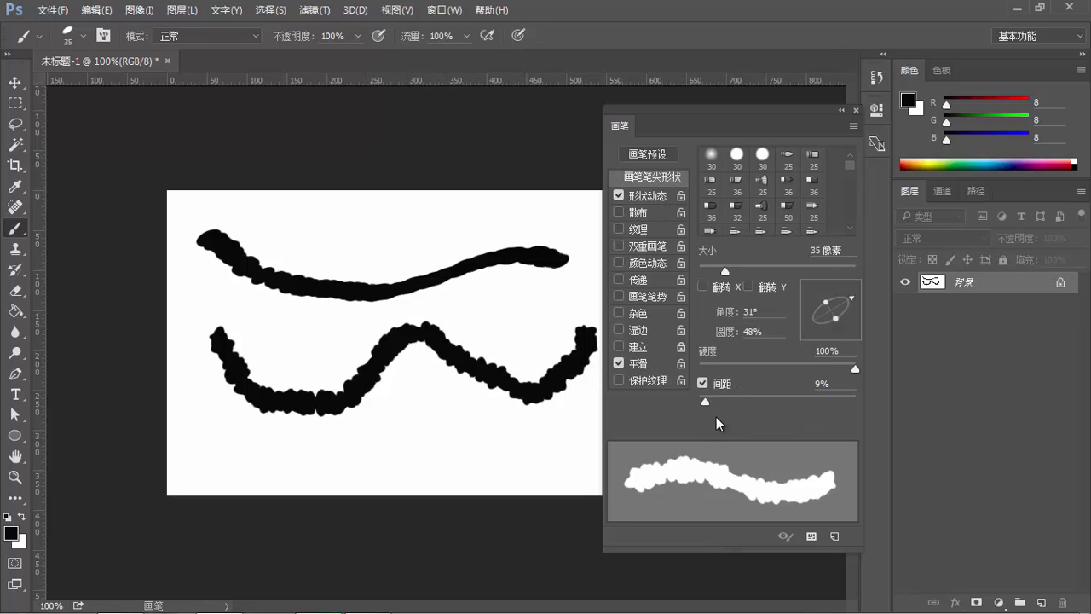
left_click_drag(725, 401, 796, 400)
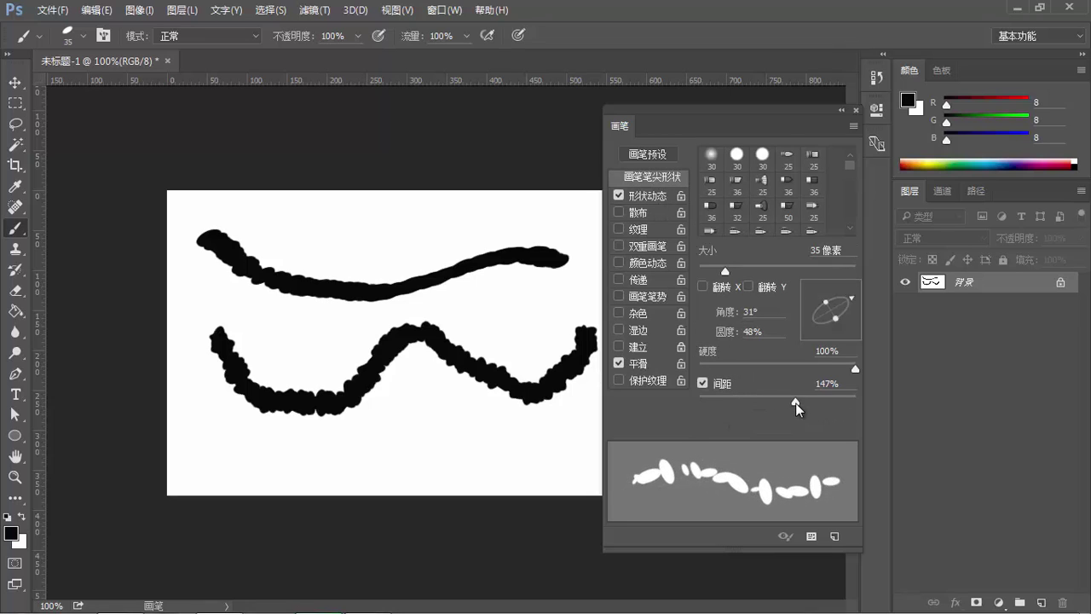
left_click(652, 199)
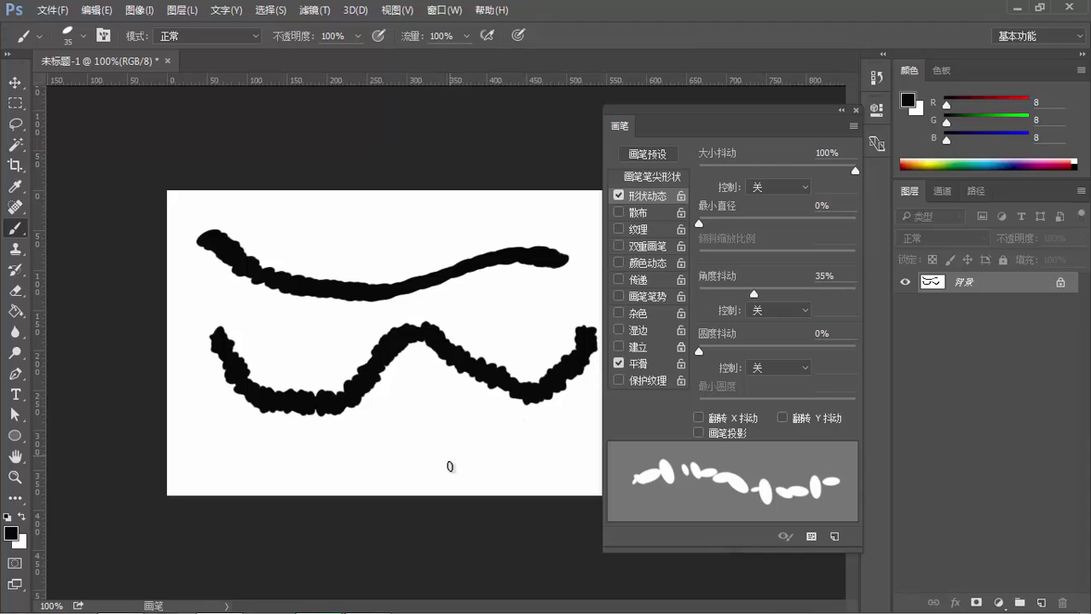
mouse_move(195, 430)
left_mouse_down()
mouse_move(486, 465)
mouse_move(576, 443)
left_mouse_up()
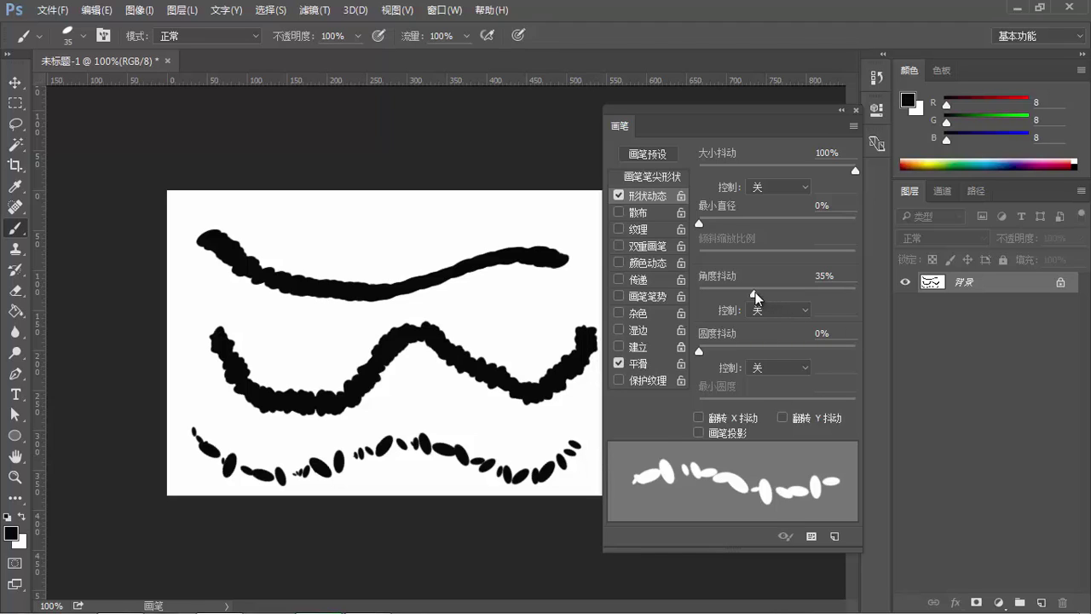
left_click_drag(754, 291, 695, 293)
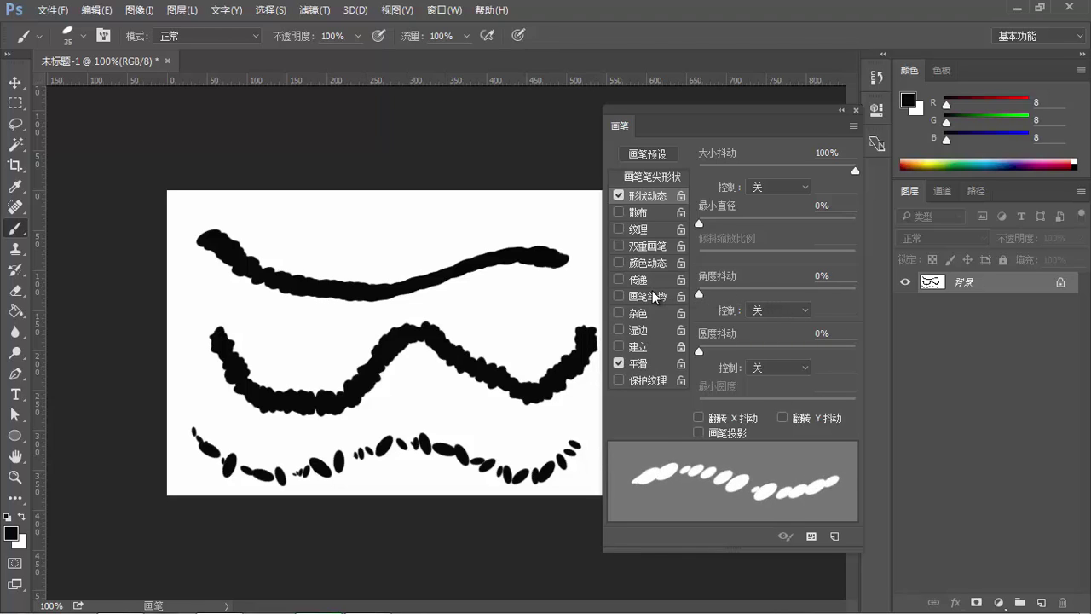
Clear the canvas and set the brush tip roundness to 100%
key("ctrl+BackSpace")
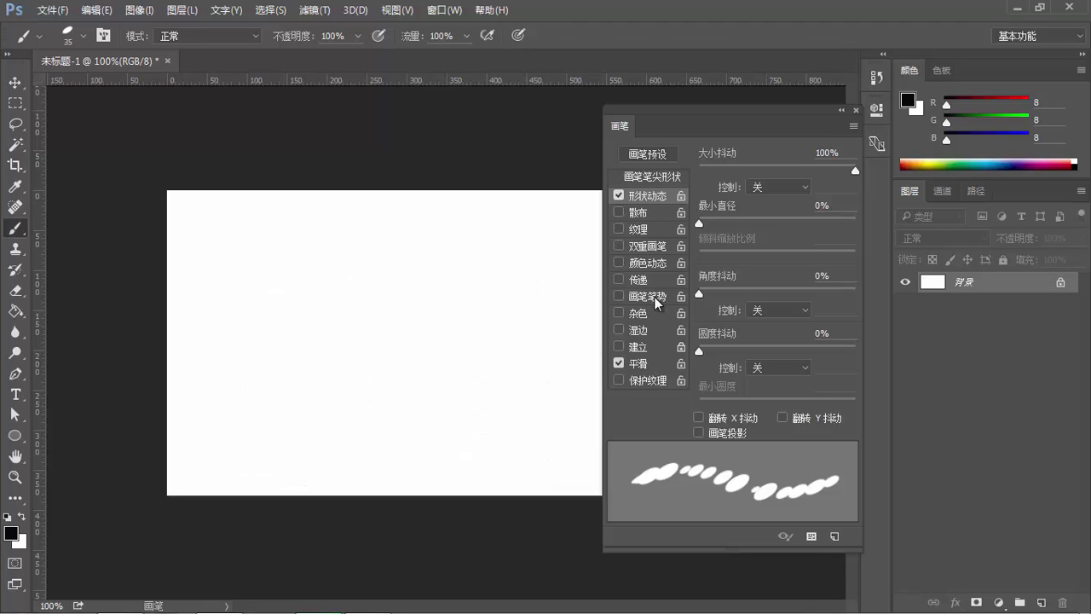
left_click(645, 178)
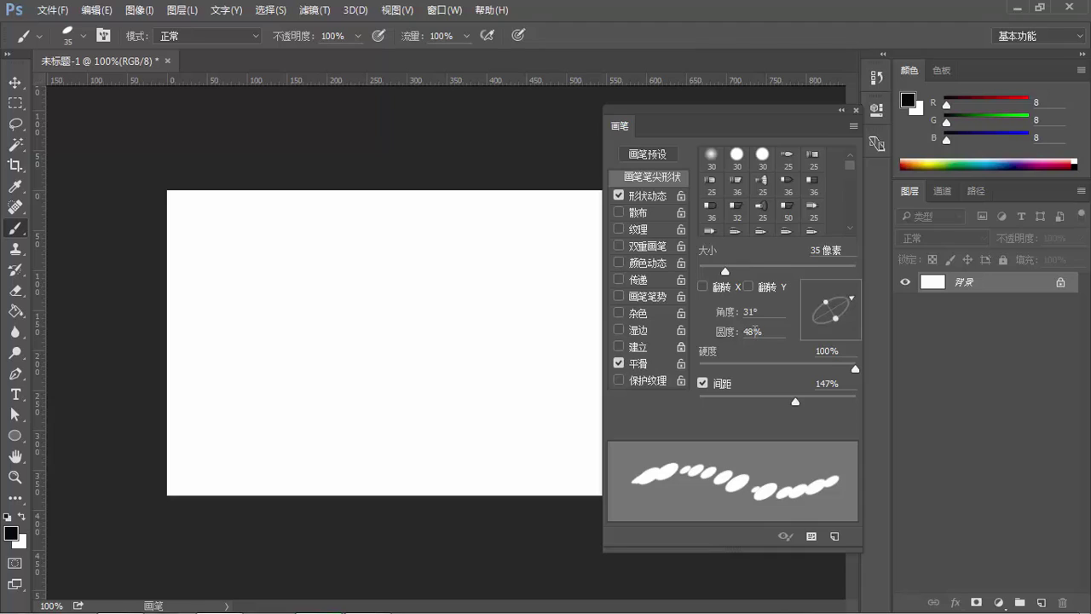
double_click(750, 330)
type("1")
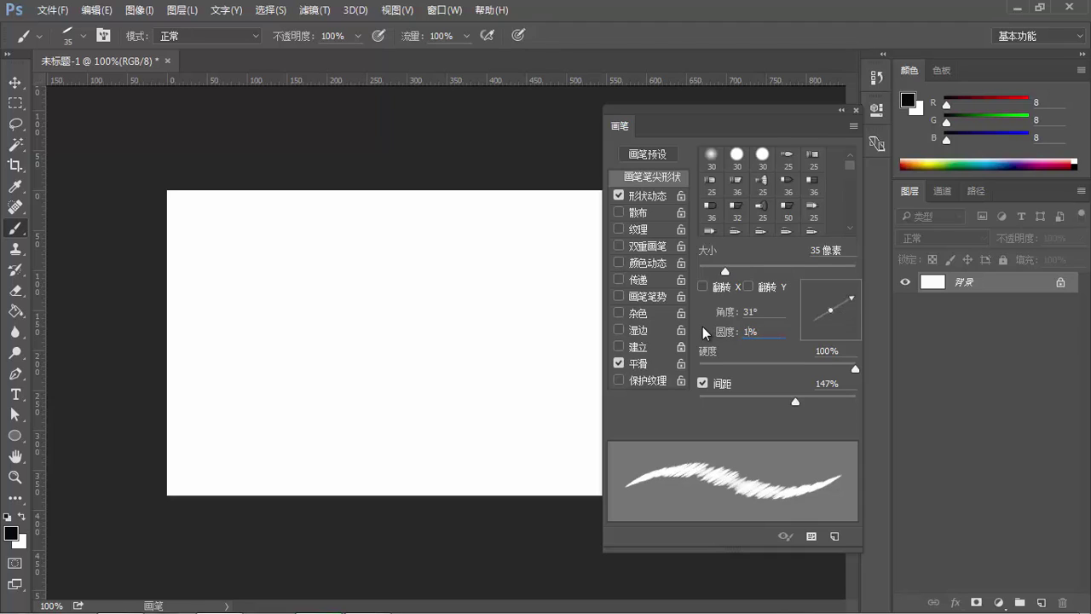
type("00")
Set the Angle Jitter Control to Initial Direction in Shape Dynamics
left_click(648, 195)
left_click(781, 311)
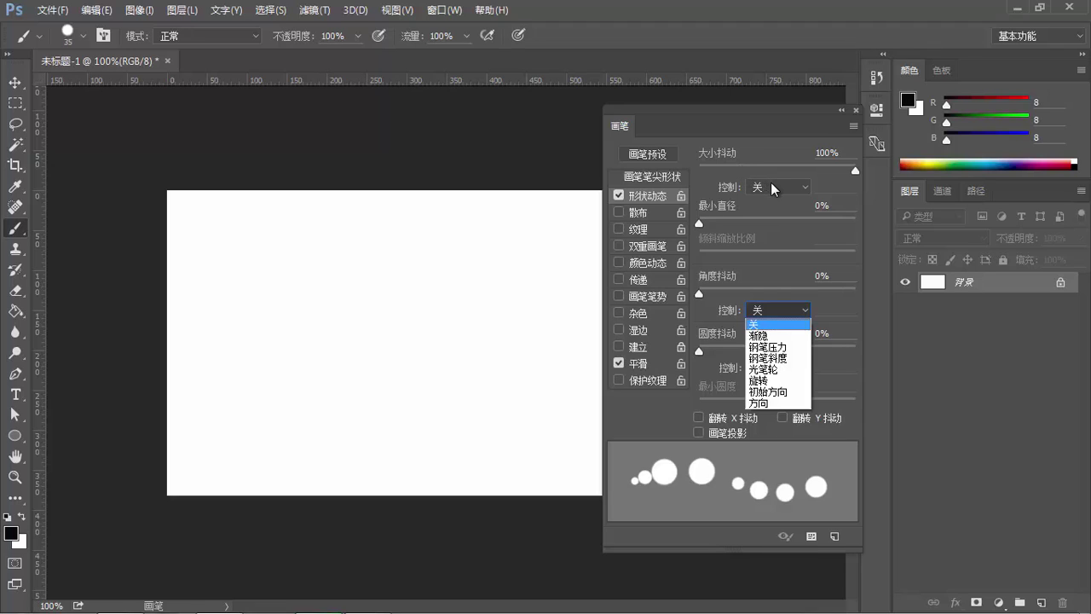
left_click(780, 392)
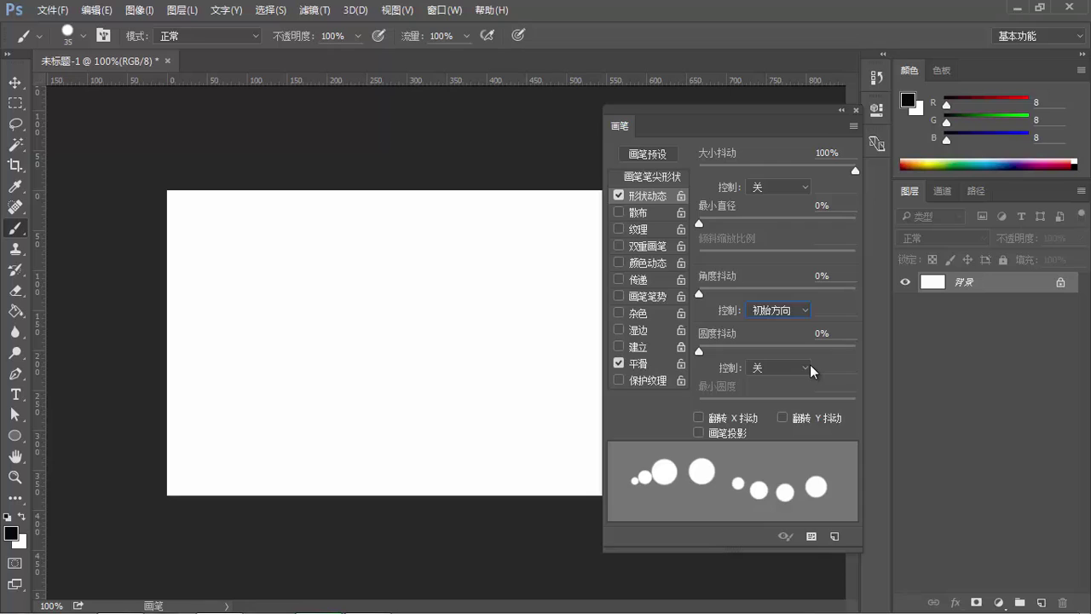
Set brush spacing to 1% and flatten the tip into a 31° tilted ellipse
left_click(653, 177)
left_click_drag(795, 402, 699, 402)
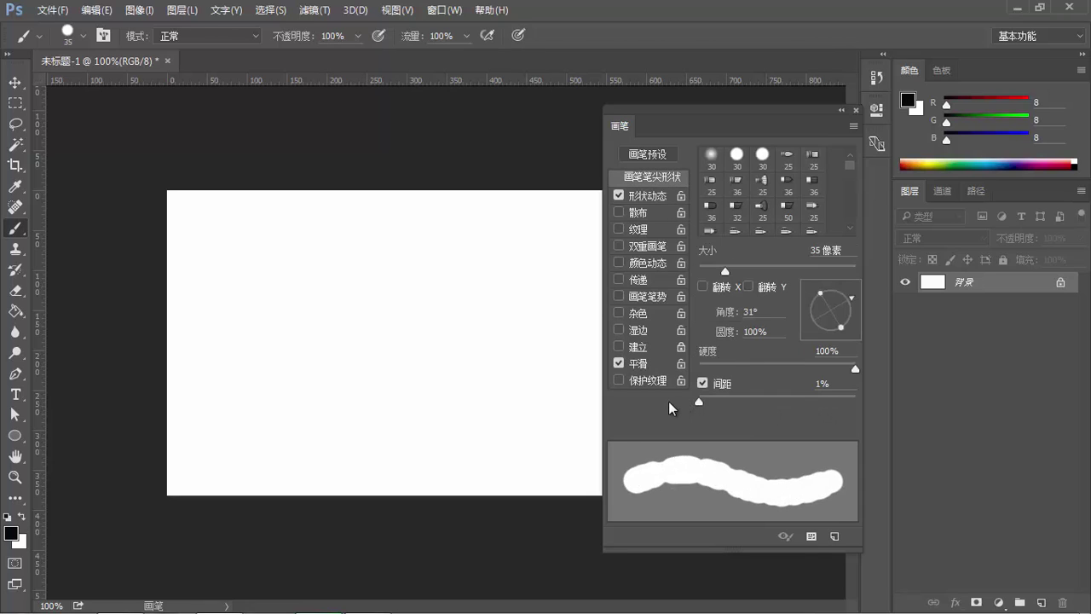
left_click(646, 195)
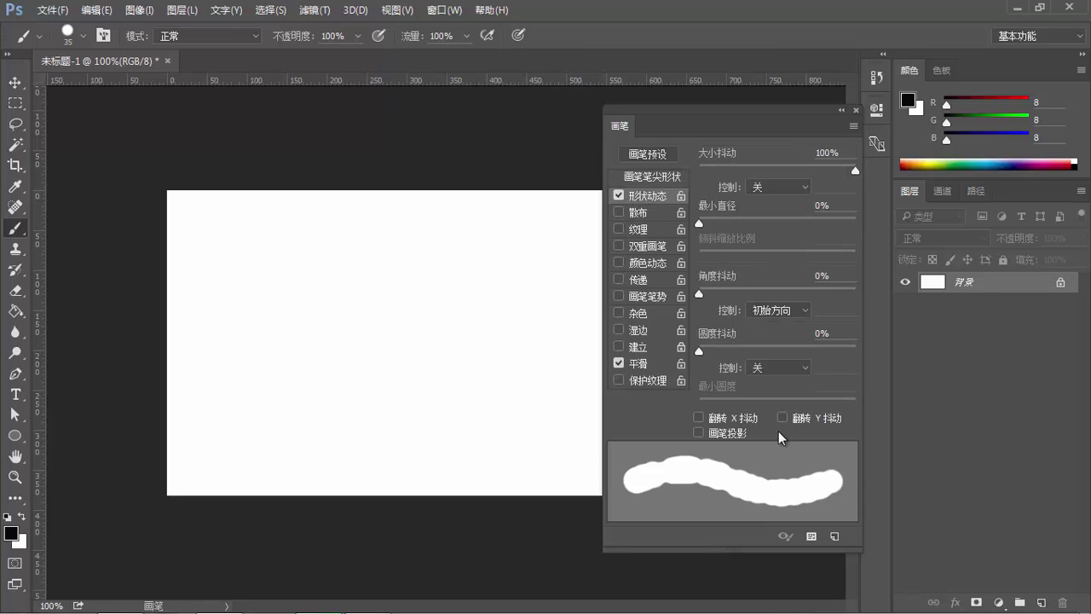
left_click_drag(857, 342, 838, 326)
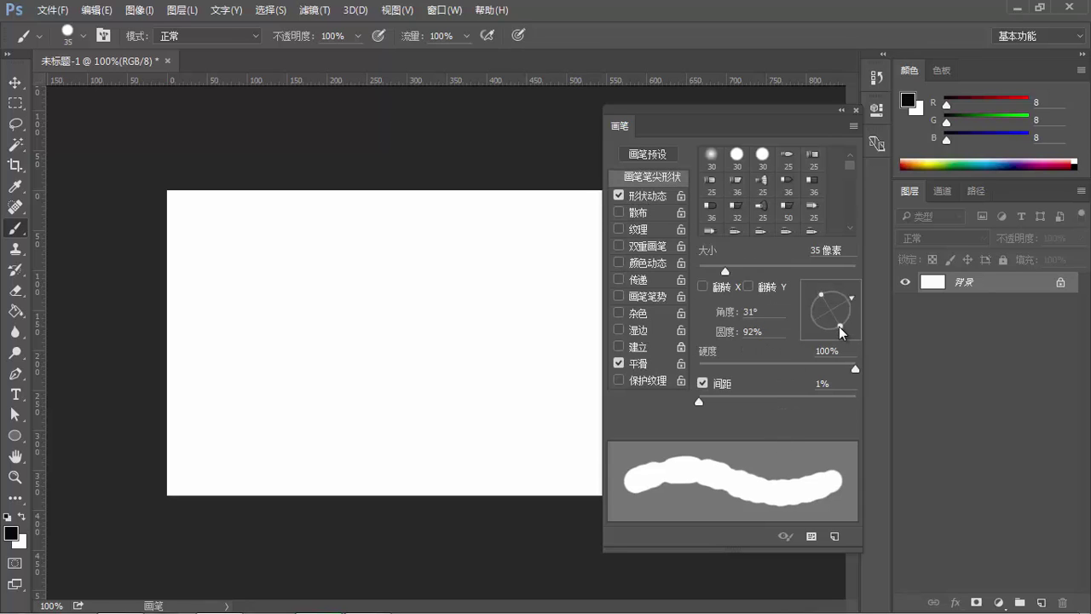
left_click(644, 197)
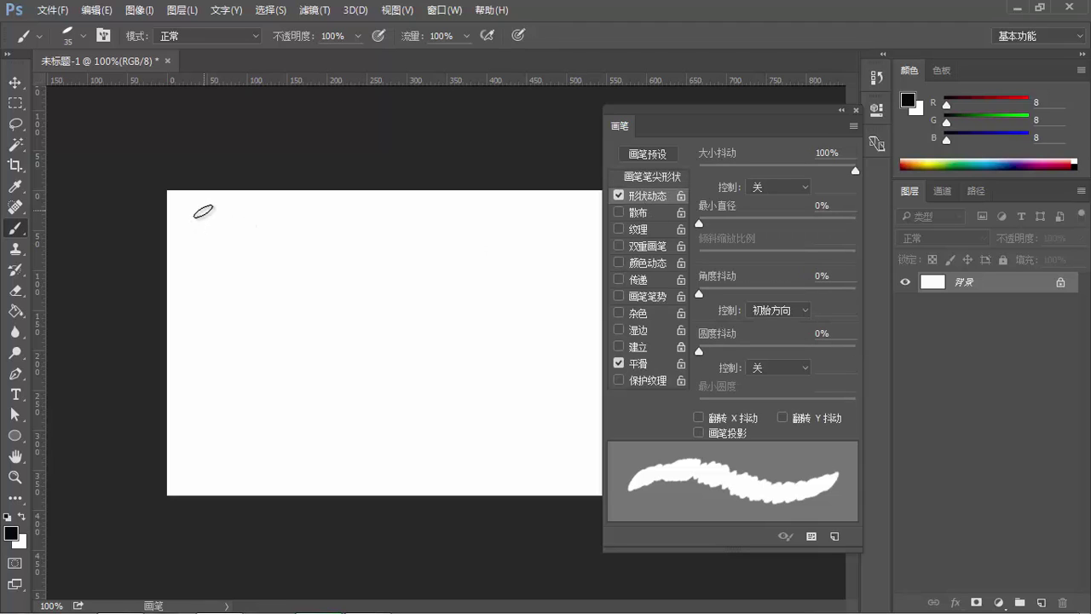
Paint four bent test strokes: two chevrons and two angled lines
mouse_move(205, 210)
left_mouse_down()
mouse_move(290, 326)
mouse_move(198, 429)
left_mouse_up()
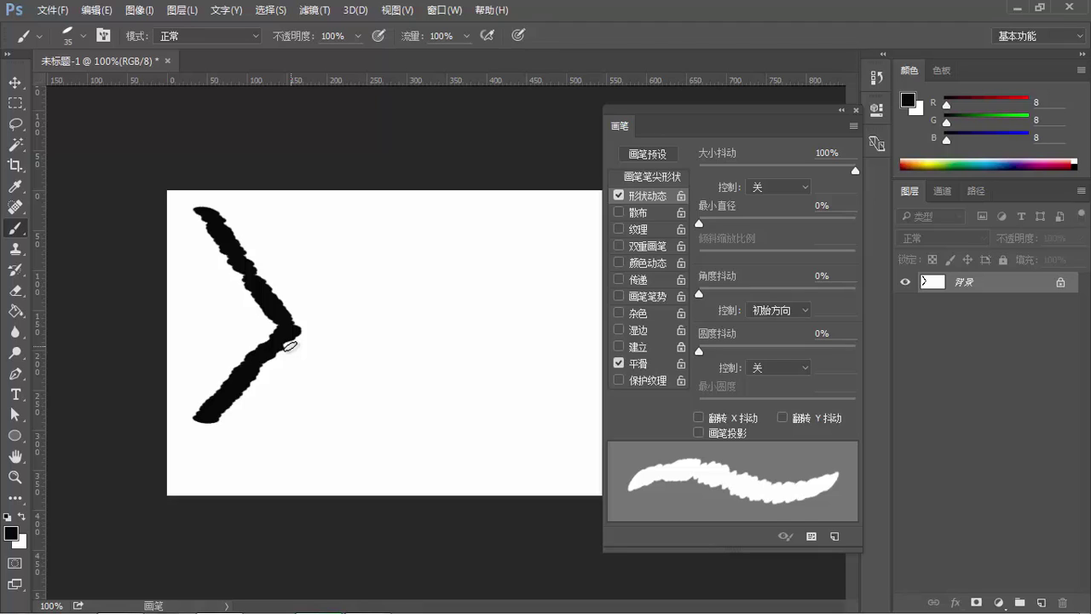
left_click_drag(335, 248, 389, 330)
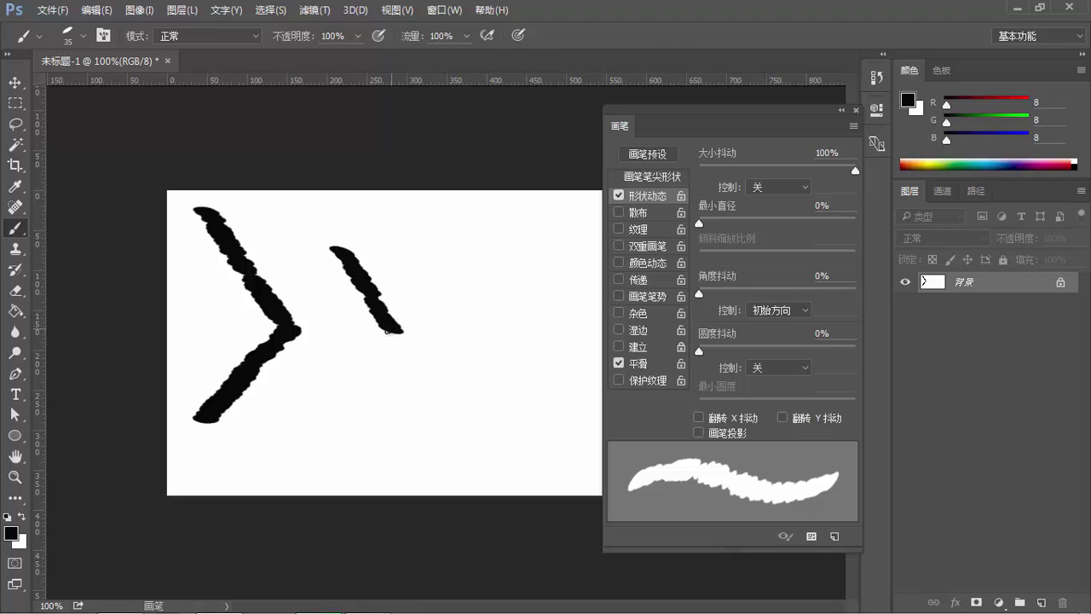
left_click_drag(388, 331, 321, 401)
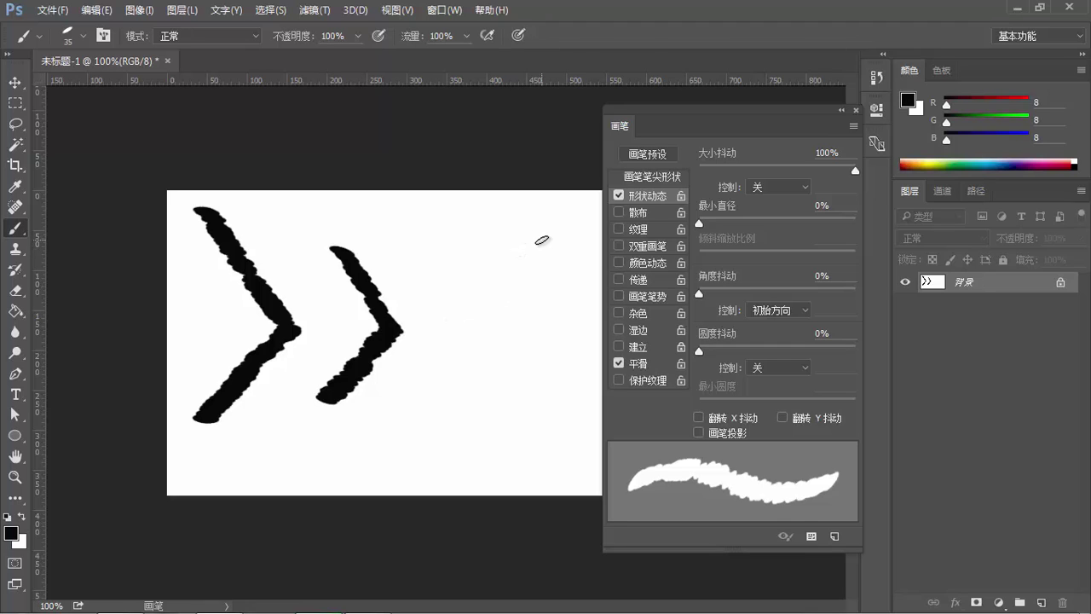
left_click_drag(542, 239, 491, 396)
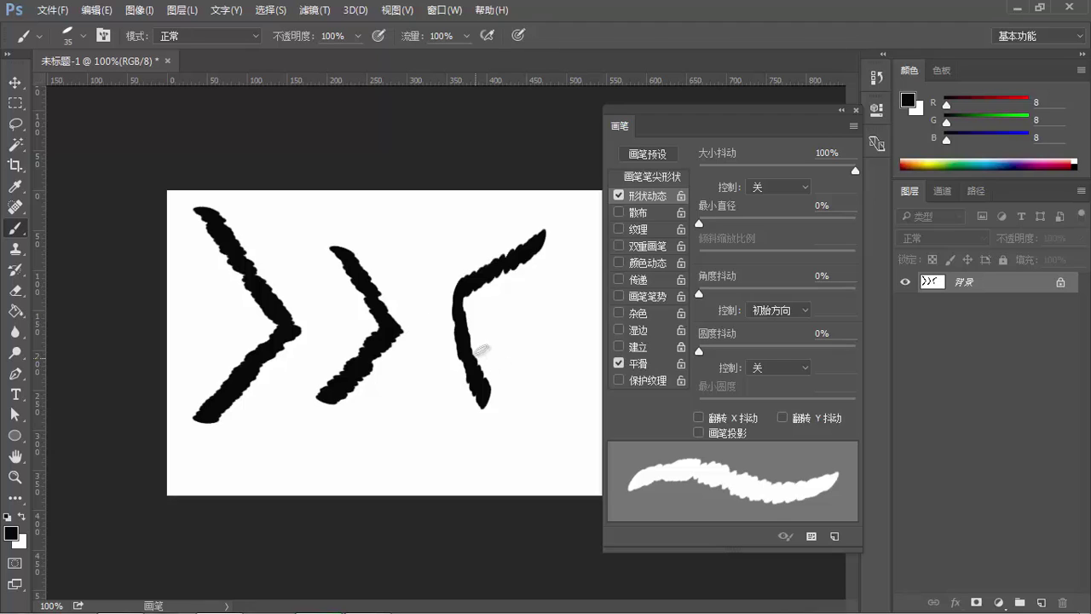
left_click_drag(579, 261, 522, 344)
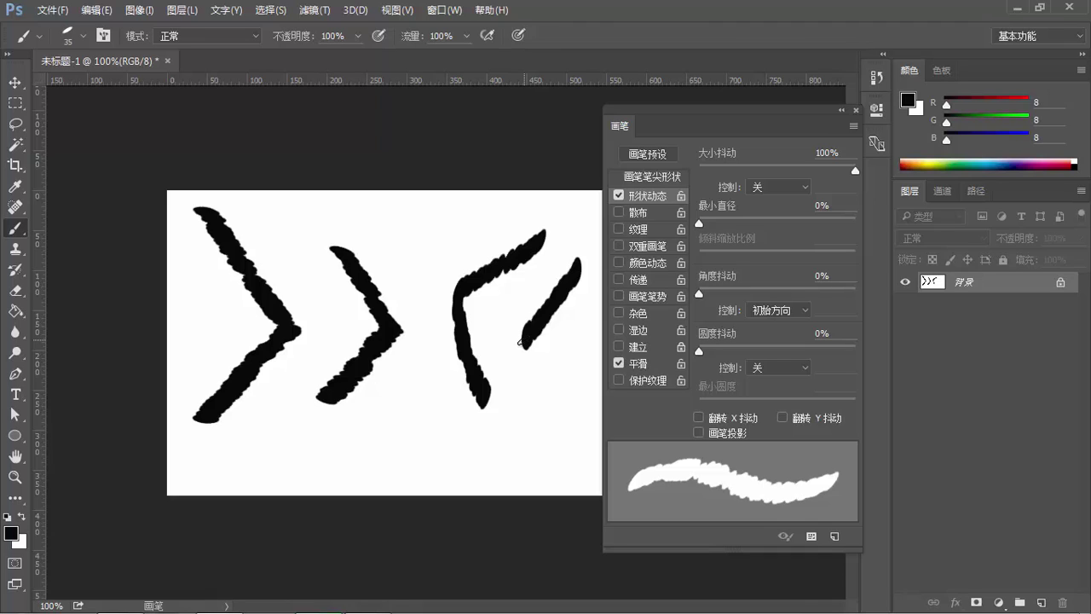
left_click_drag(520, 343, 575, 435)
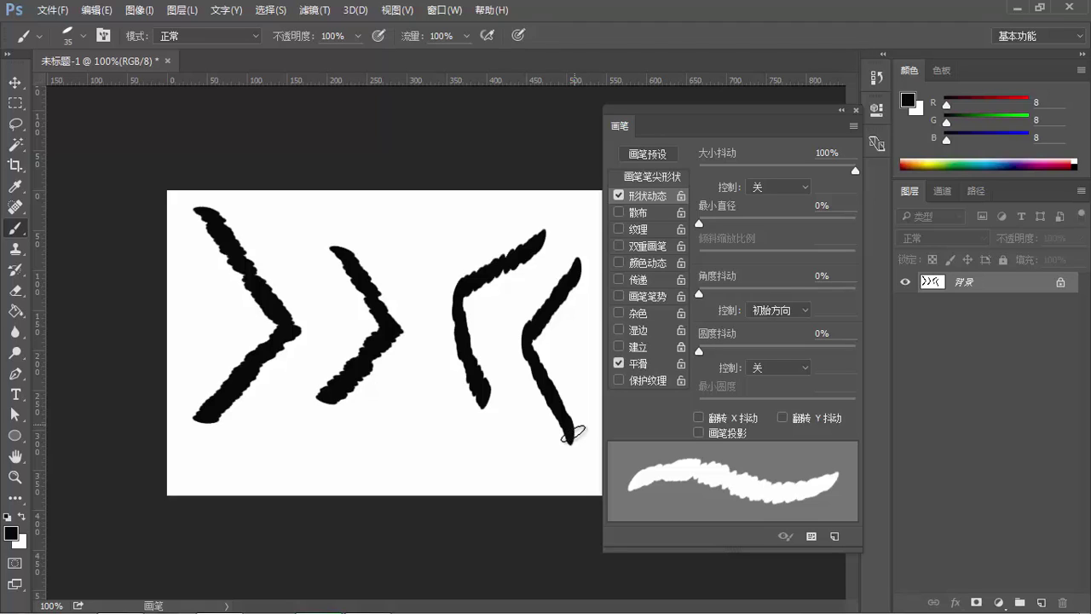
left_click_drag(573, 434, 571, 441)
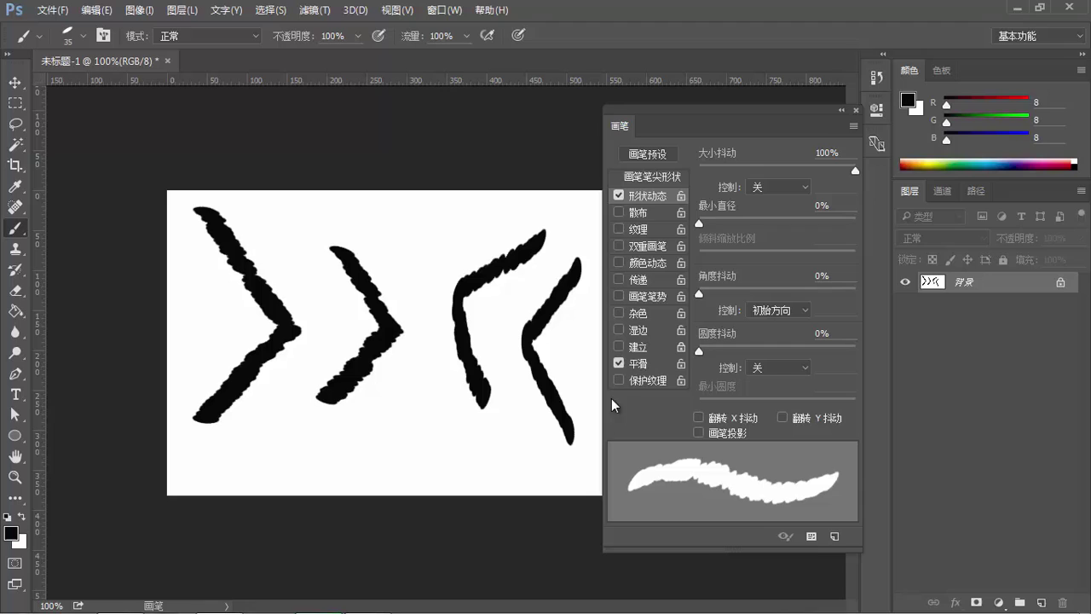
Clear the canvas, set Angle Jitter Control to Direction, and paint an S-shaped wavy stroke
key("ctrl+BackSpace")
left_click(779, 316)
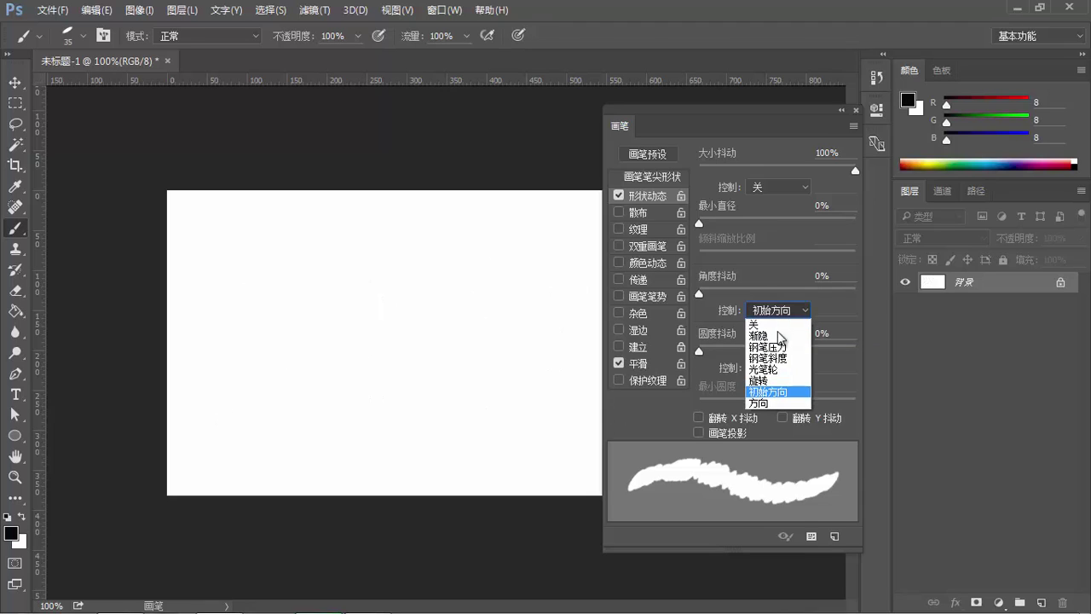
left_click(753, 403)
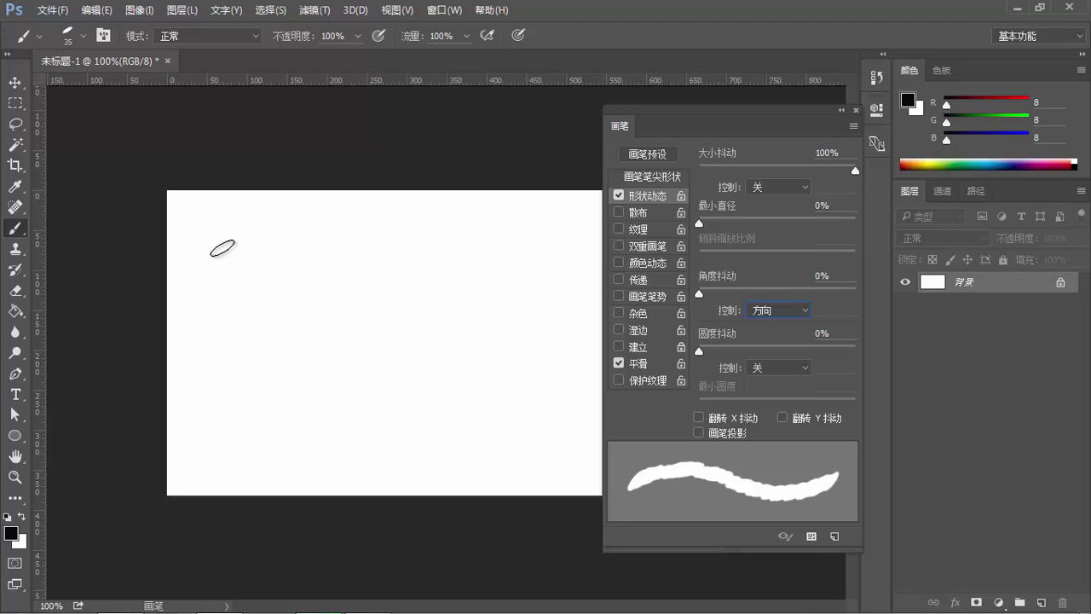
left_click_drag(222, 239, 308, 336)
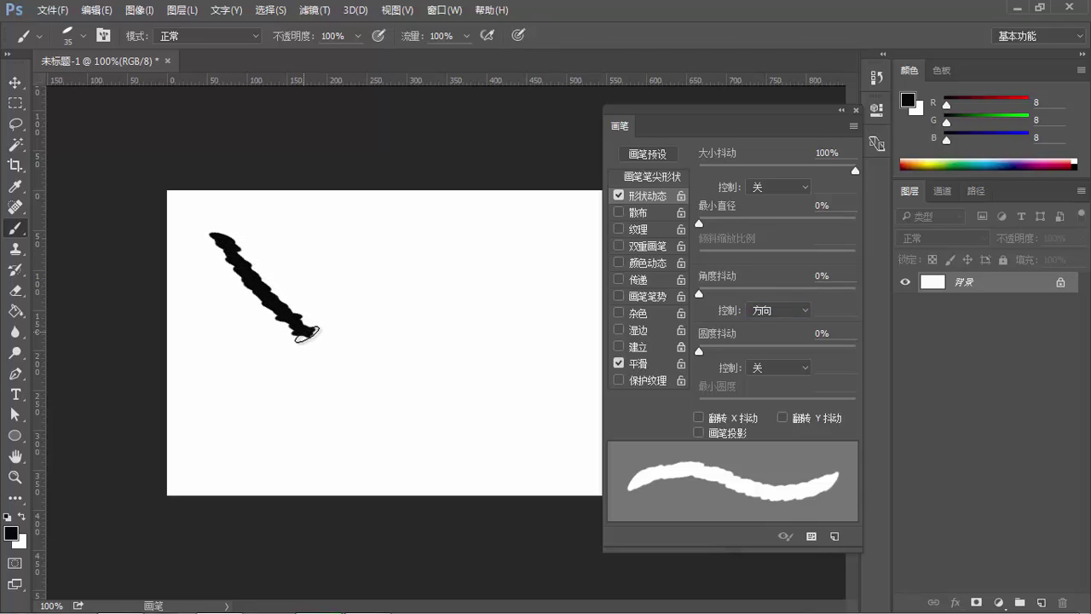
mouse_move(308, 336)
left_mouse_down()
mouse_move(558, 302)
mouse_move(588, 365)
left_mouse_up()
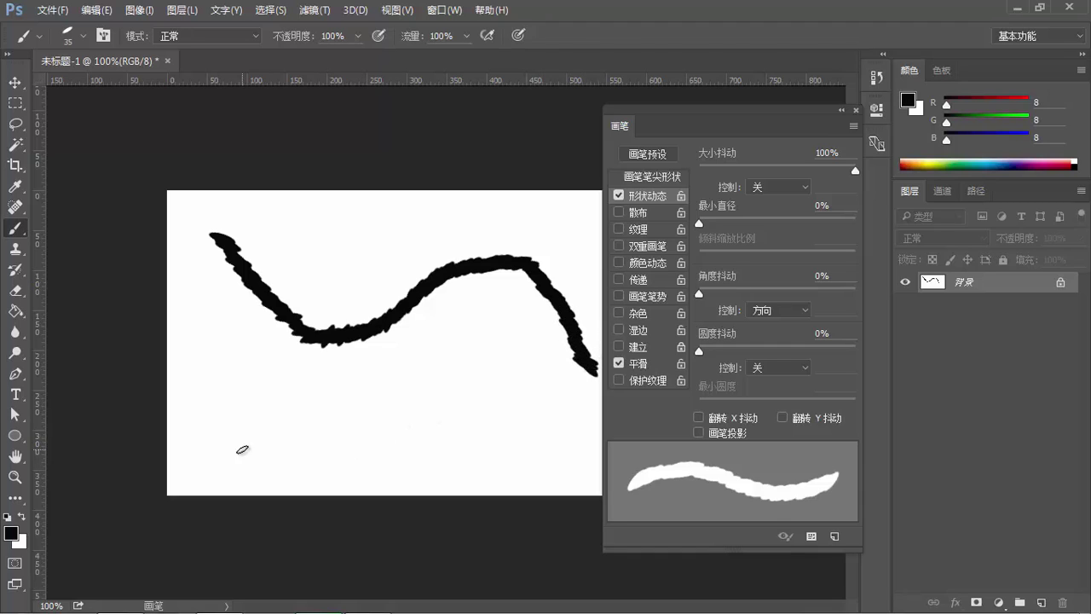
Paint a second wave, set spacing to 394%, and paint two curves of direction-aligned oval dabs
mouse_move(207, 367)
left_mouse_down()
mouse_move(329, 406)
mouse_move(441, 382)
mouse_move(527, 404)
left_mouse_up()
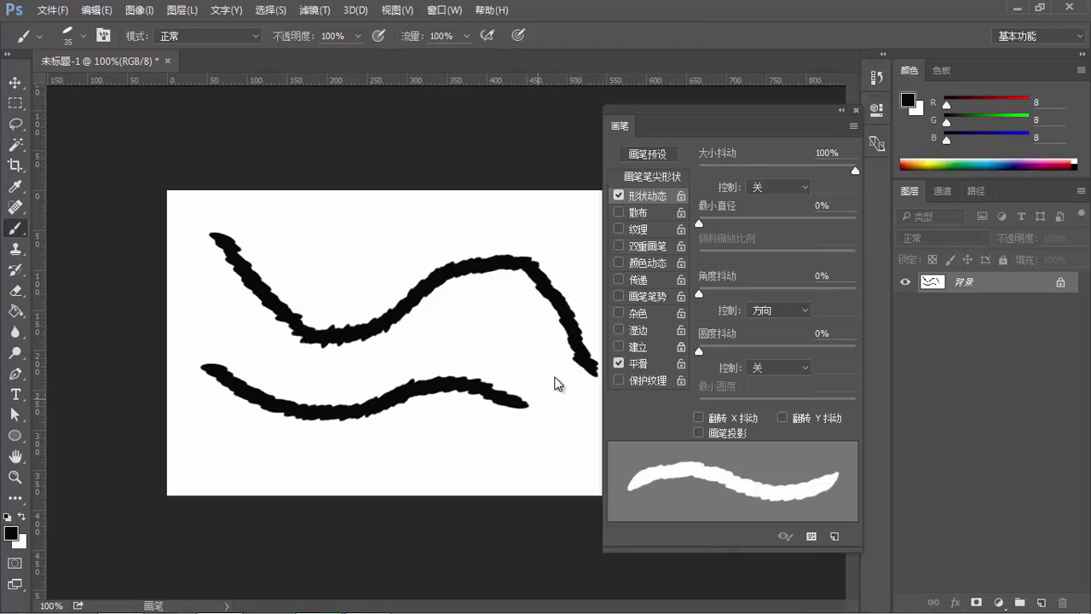
left_click(654, 175)
left_click_drag(699, 400, 832, 396)
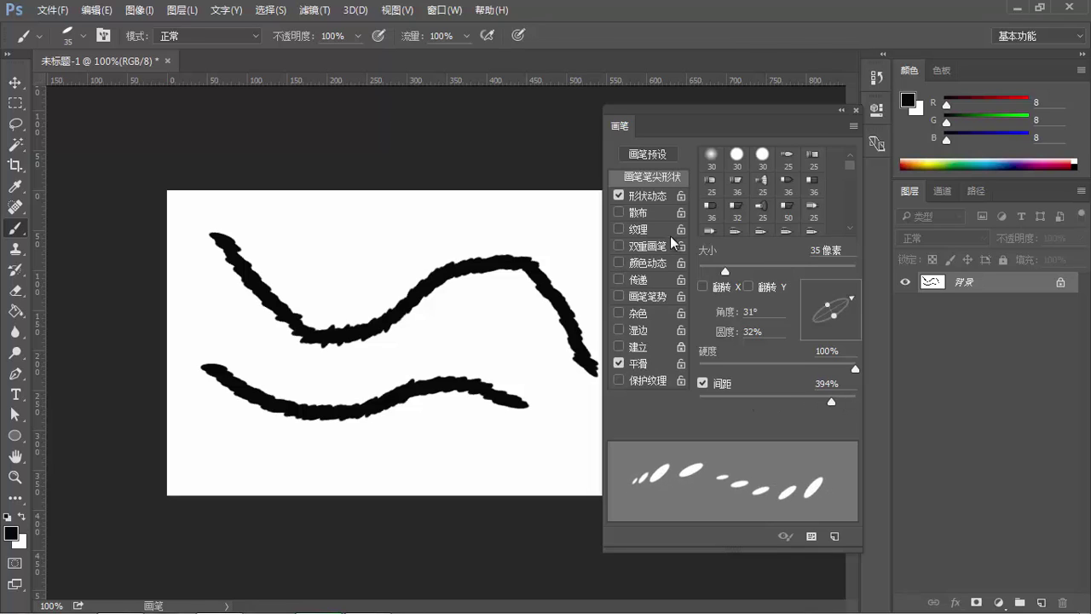
left_click(649, 197)
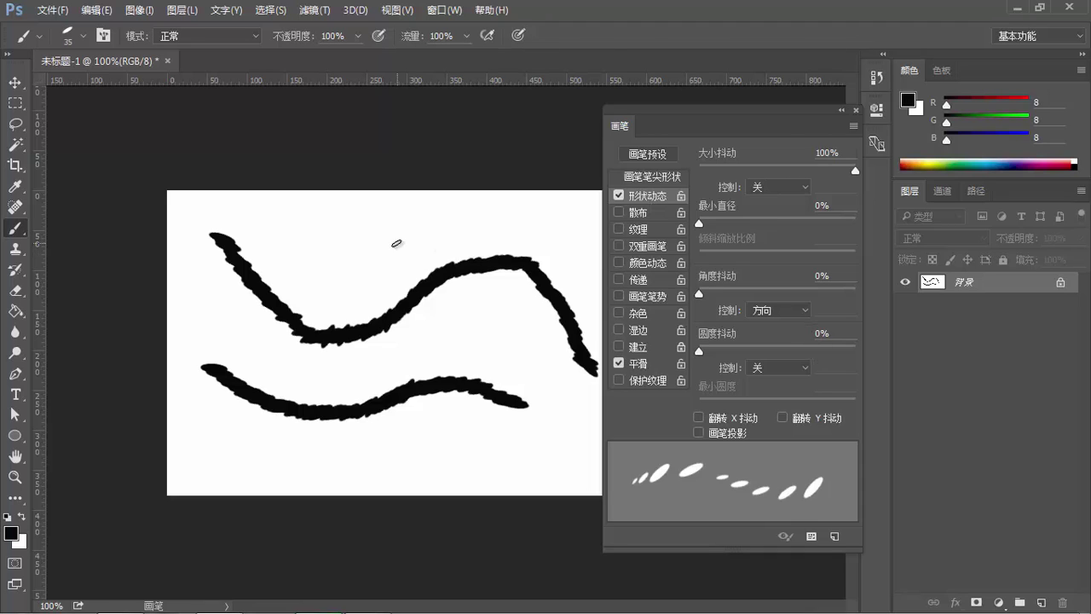
mouse_move(273, 209)
left_mouse_down()
mouse_move(514, 229)
mouse_move(277, 274)
left_mouse_up()
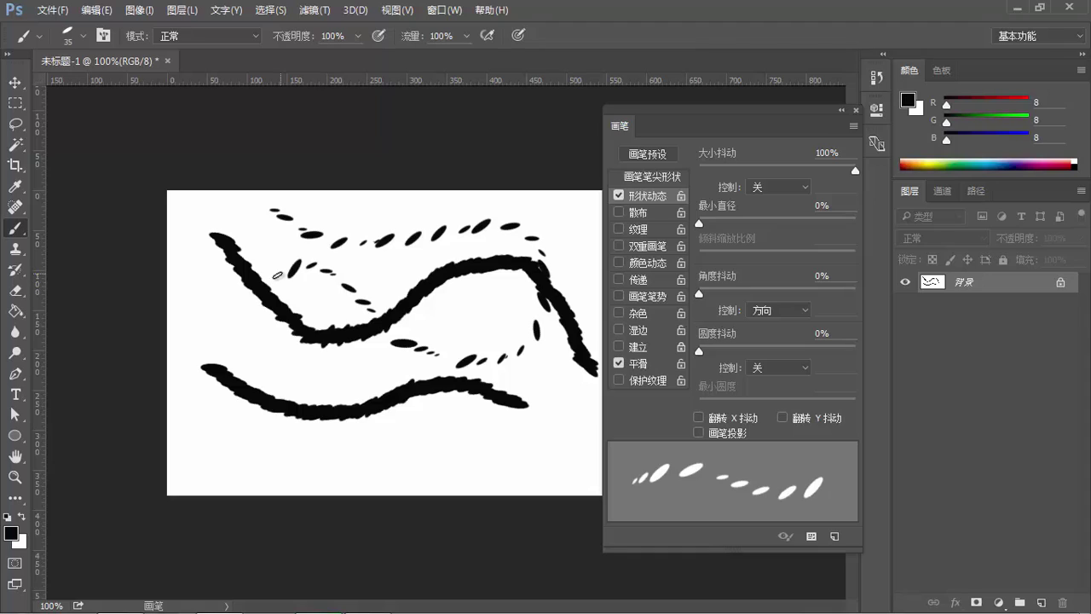
left_click_drag(278, 274, 368, 383)
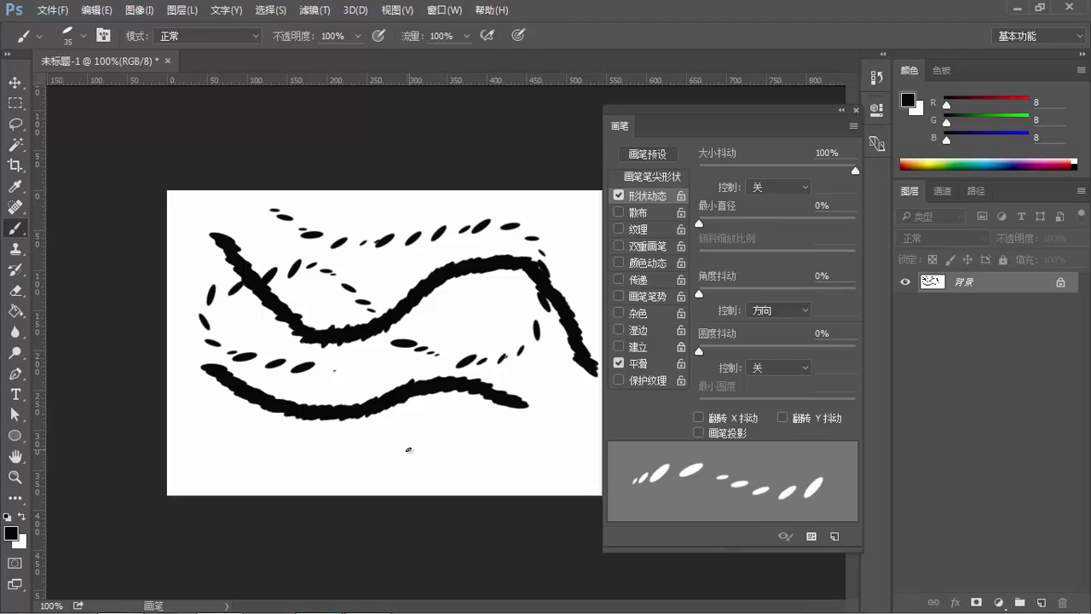
Clear the canvas and turn the Angle Jitter Control Off
key("ctrl+BackSpace")
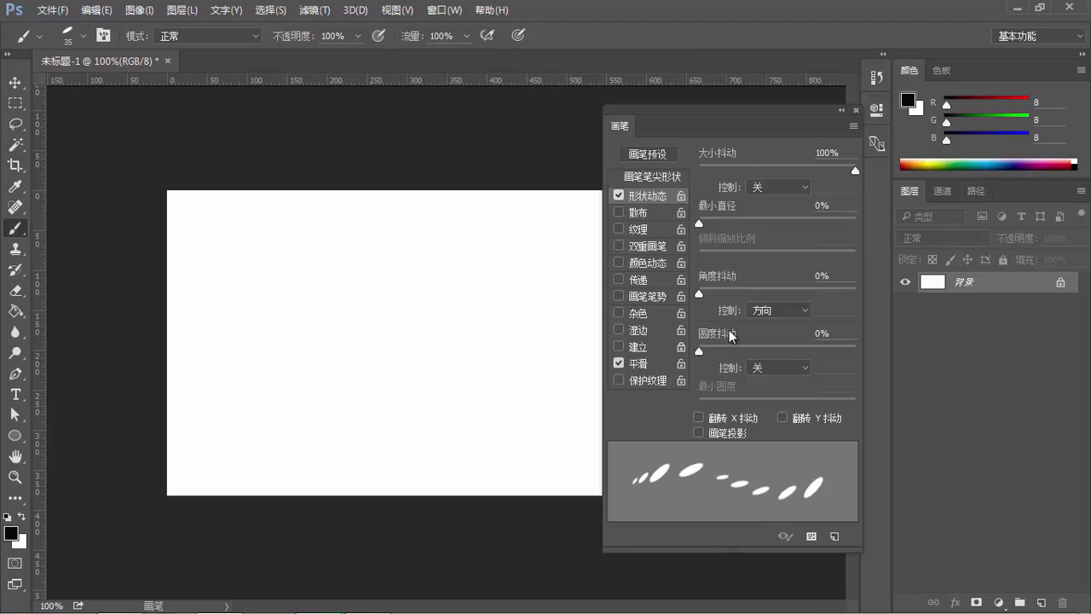
left_click(761, 309)
left_click(761, 303)
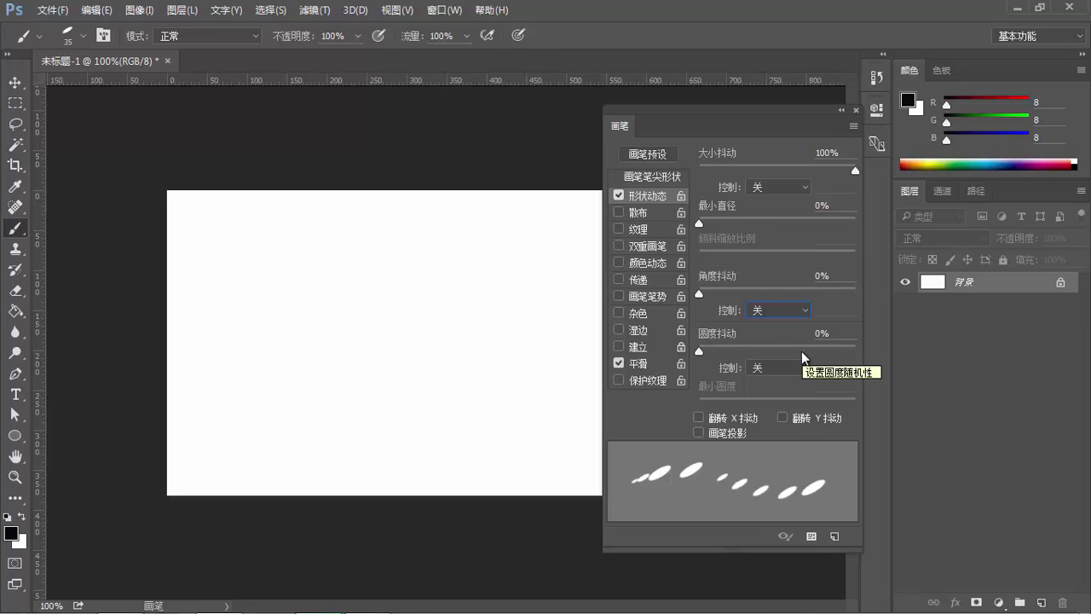
Set the brush tip roundness to 100% and spacing to 116%
left_click(662, 174)
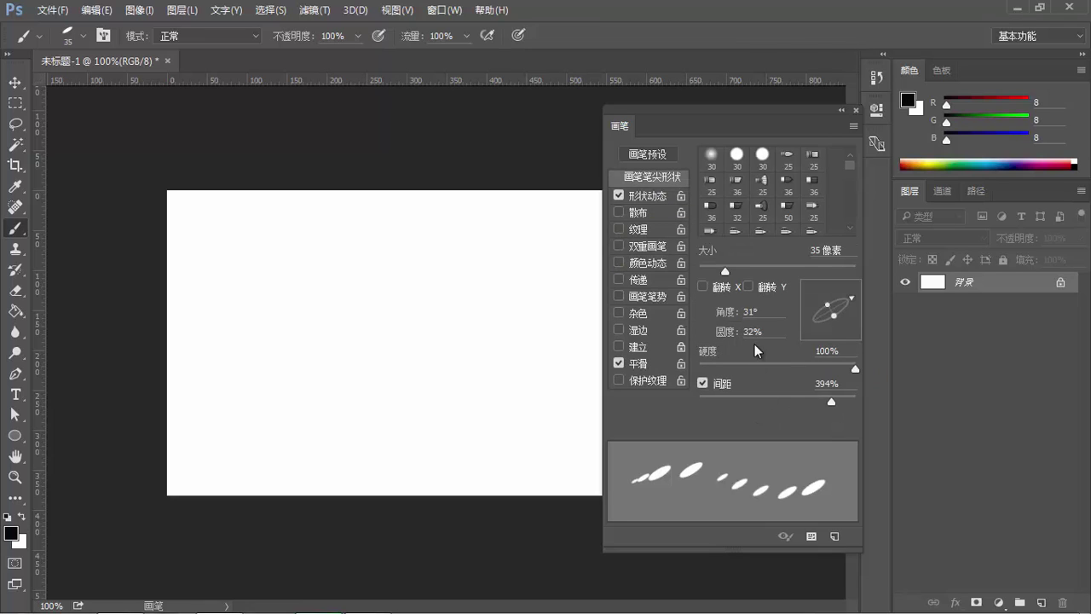
left_click_drag(757, 332, 731, 338)
type("1")
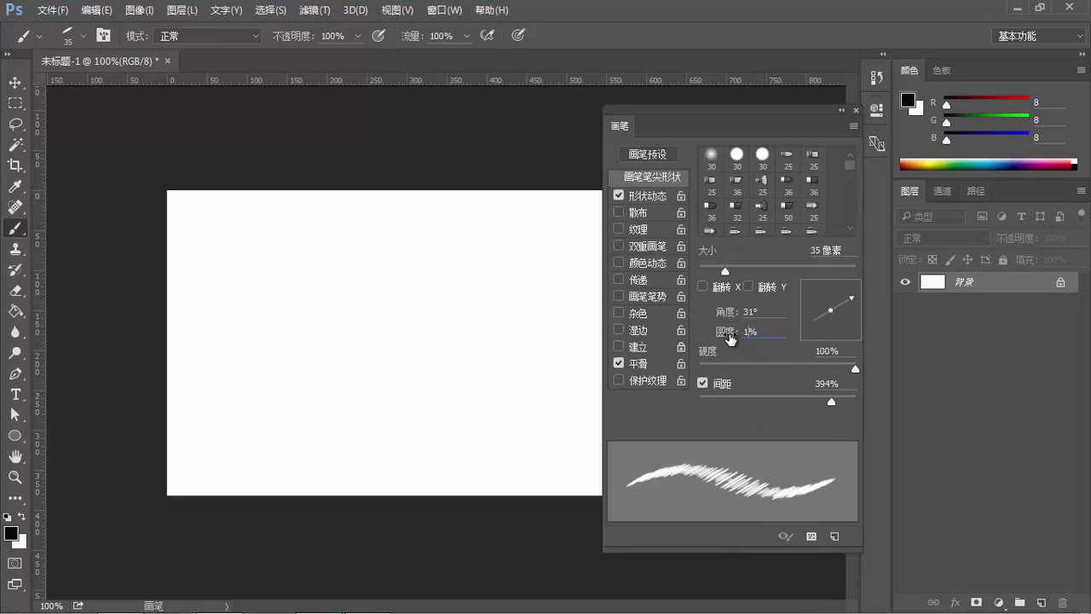
type("00")
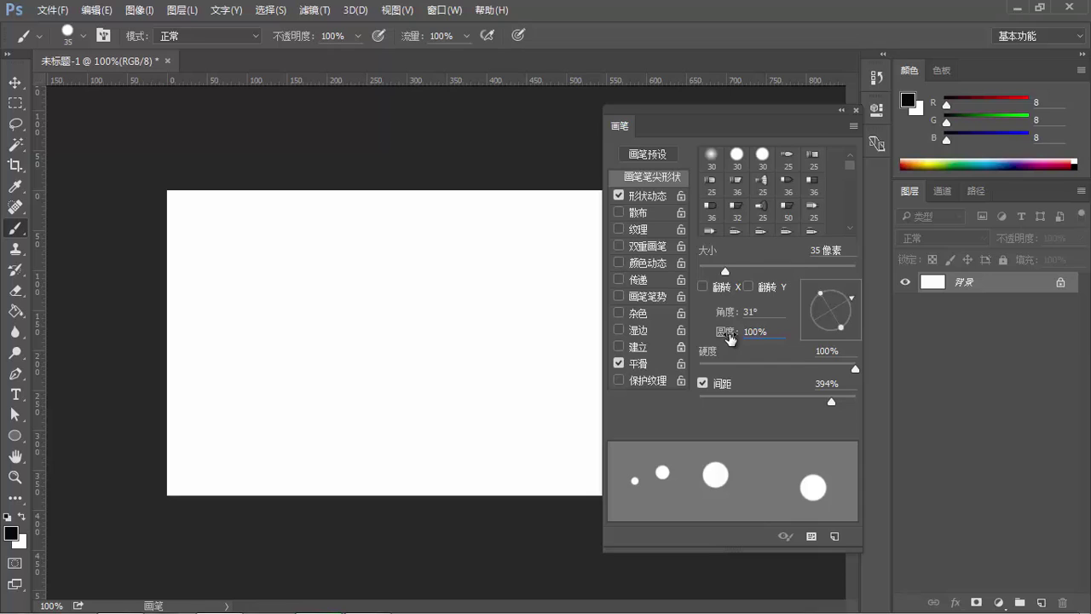
left_click_drag(832, 400, 691, 401)
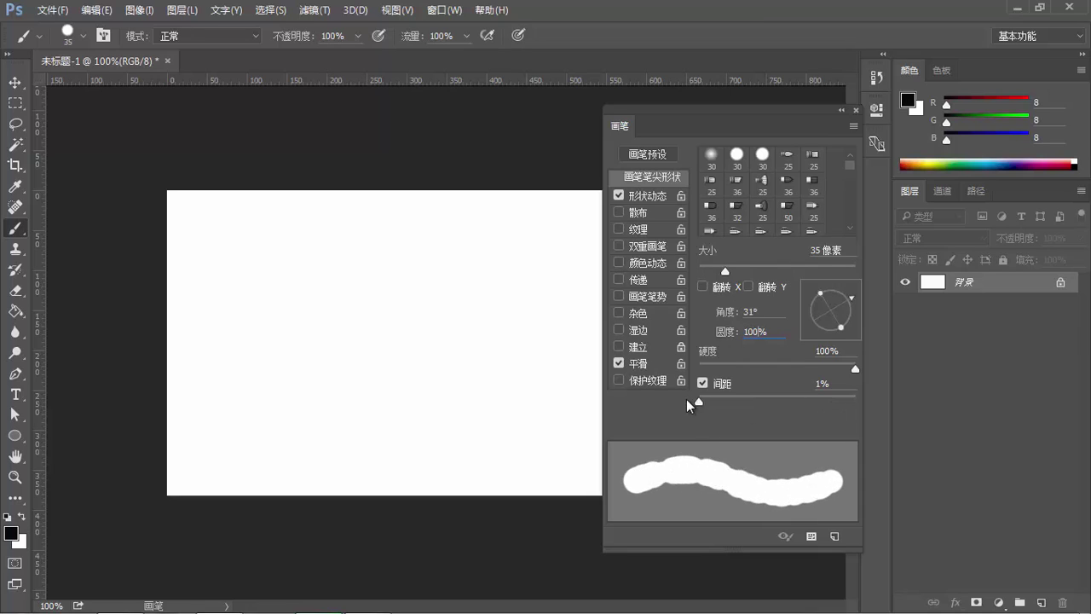
Set roundness jitter to 100%, paint a looping test stroke, then widen spacing to 120%
left_click(645, 195)
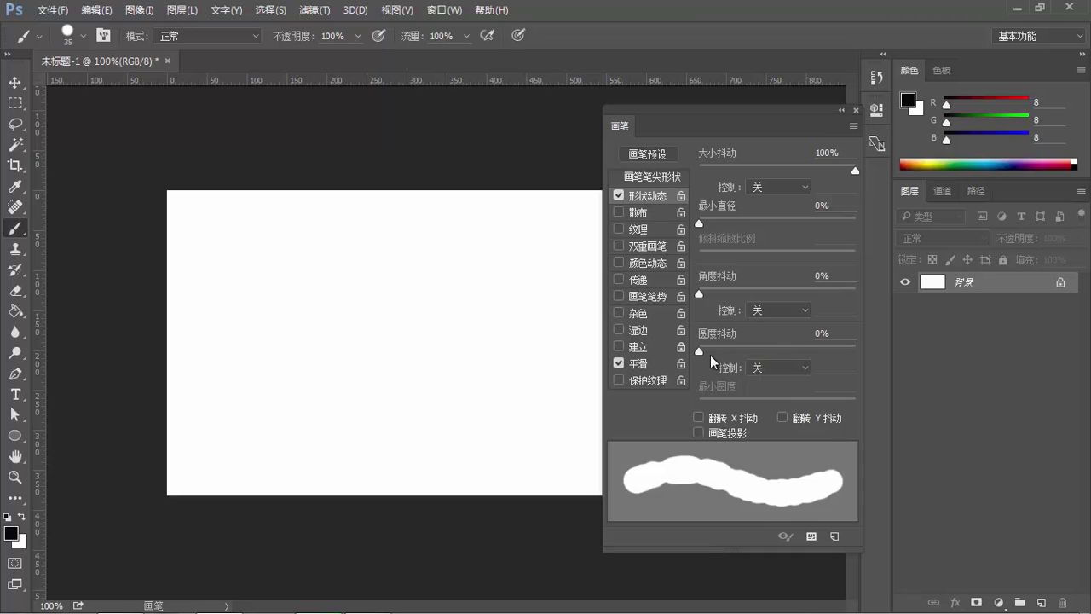
left_click_drag(699, 350, 889, 357)
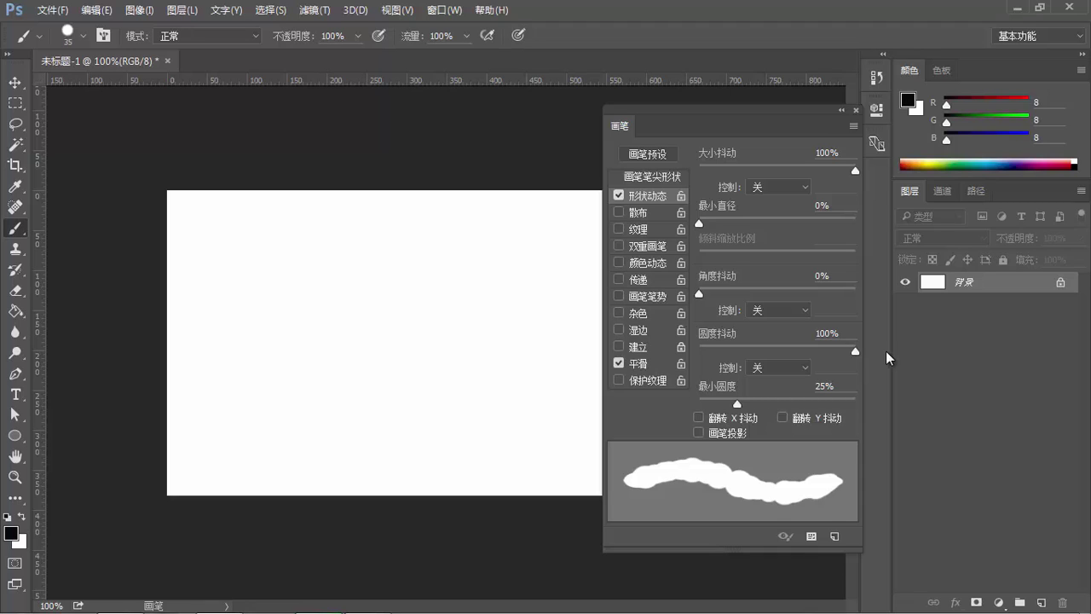
left_click_drag(211, 235, 543, 294)
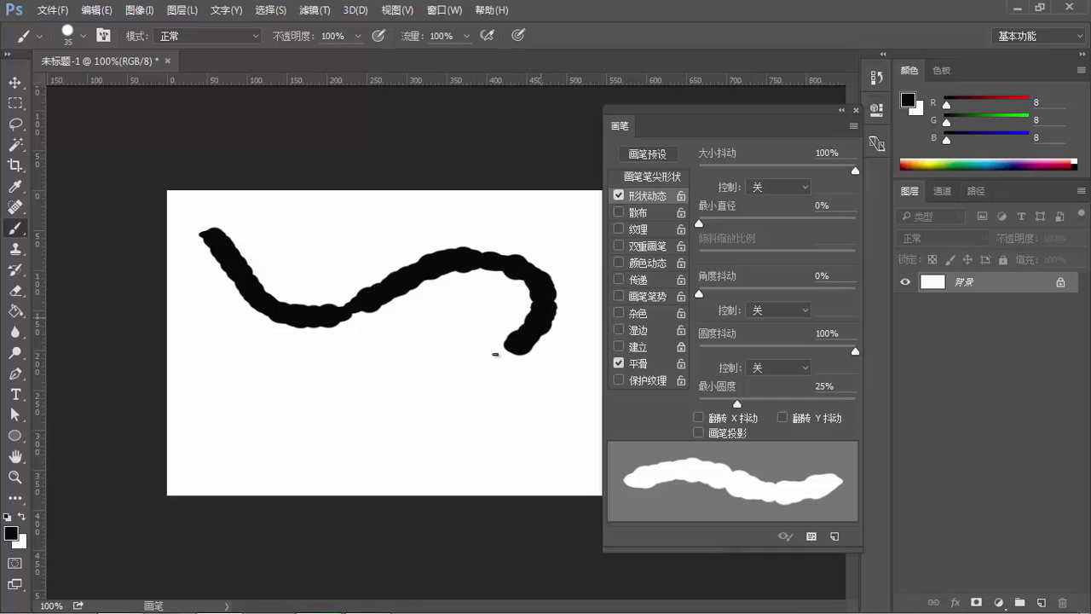
left_click_drag(543, 294, 336, 380)
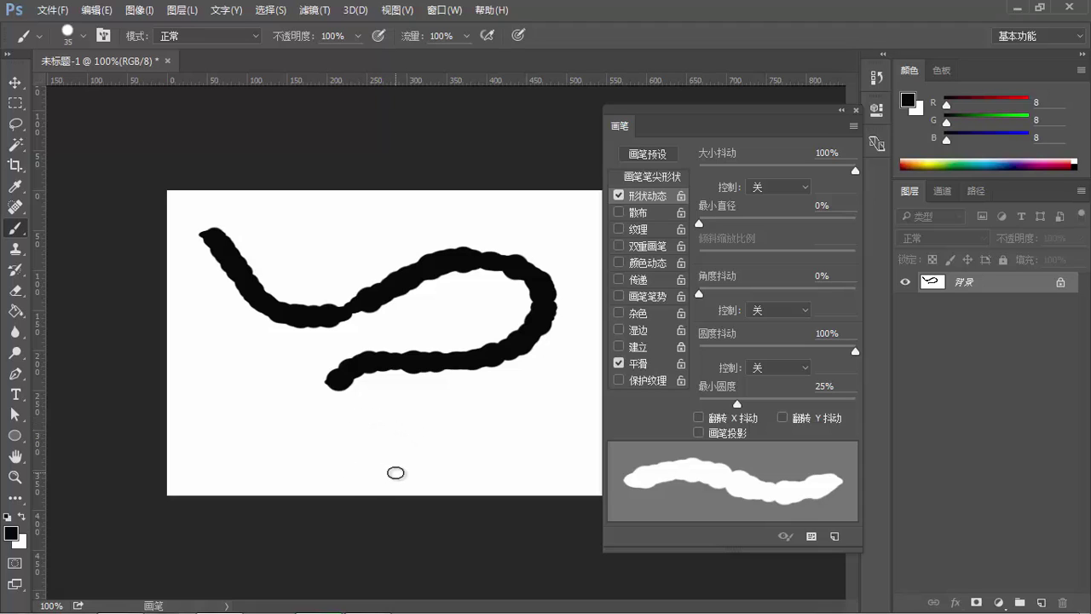
left_click(659, 179)
left_click_drag(717, 401, 785, 415)
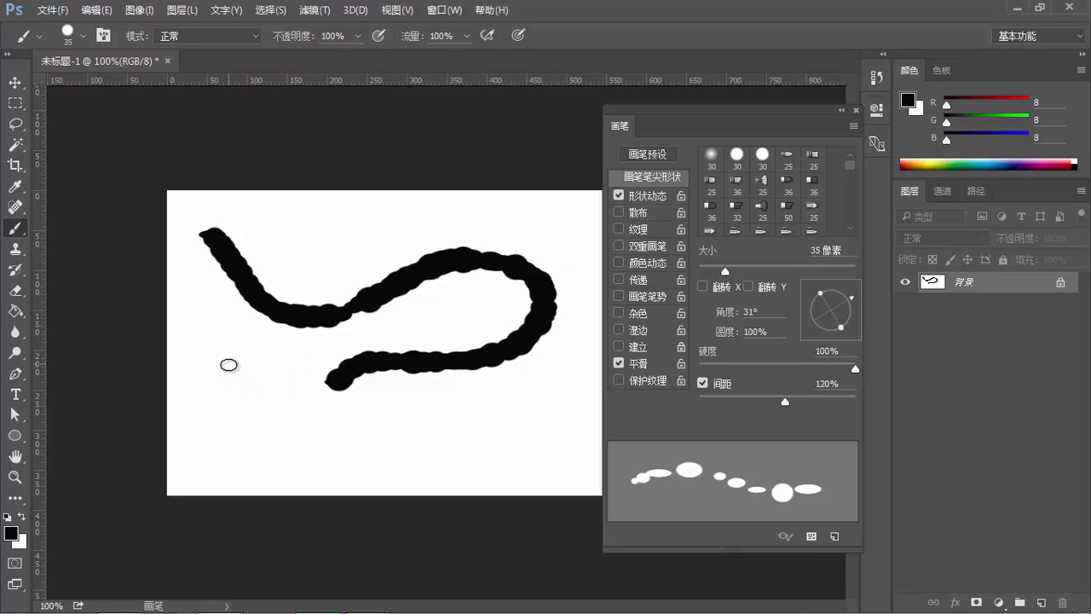
Paint a short stroke of separated oval dabs, then wipe the canvas back to white
mouse_move(228, 365)
left_mouse_down()
mouse_move(282, 438)
mouse_move(368, 443)
mouse_move(529, 394)
mouse_move(569, 304)
mouse_move(451, 230)
mouse_move(349, 319)
mouse_move(429, 244)
mouse_move(242, 253)
mouse_move(199, 341)
mouse_move(291, 358)
left_mouse_up()
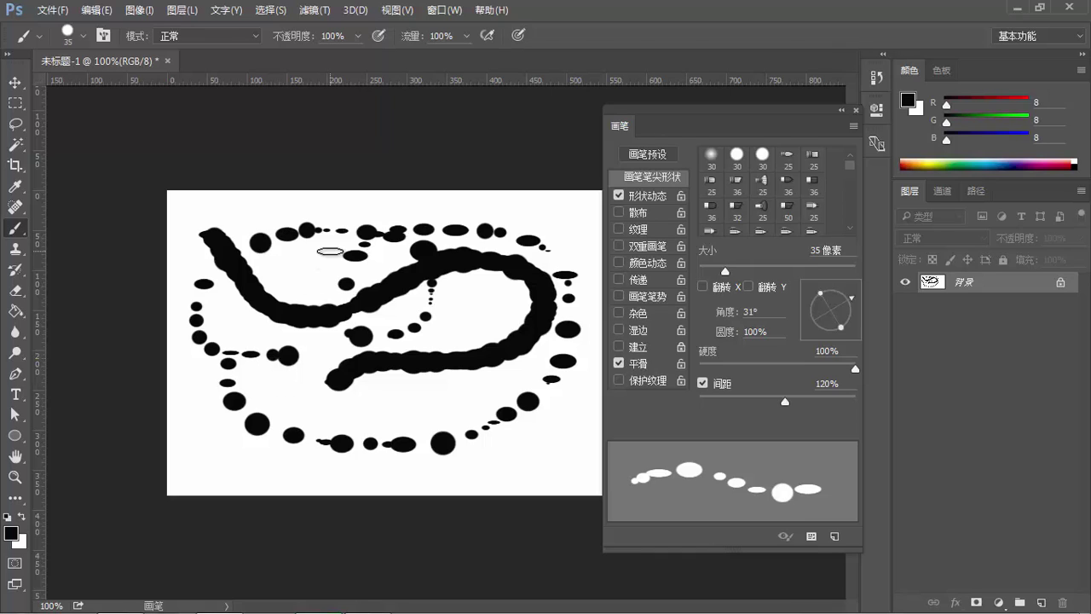
key("ctrl+BackSpace")
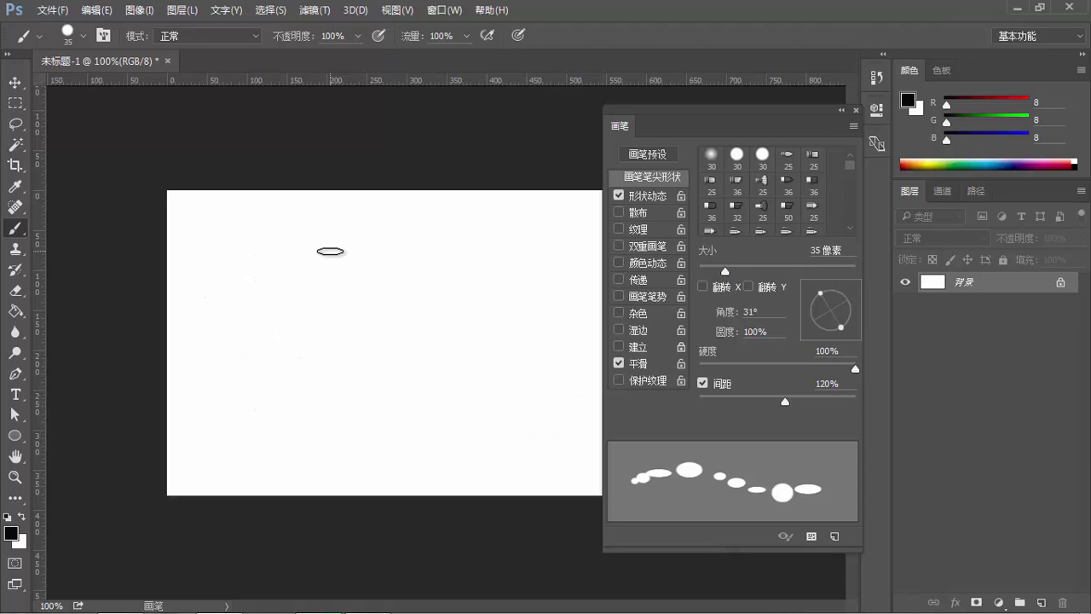
Drop minimum roundness to 1%, paint a stroke of flattened dabs, then raise it to 100%
left_click(654, 196)
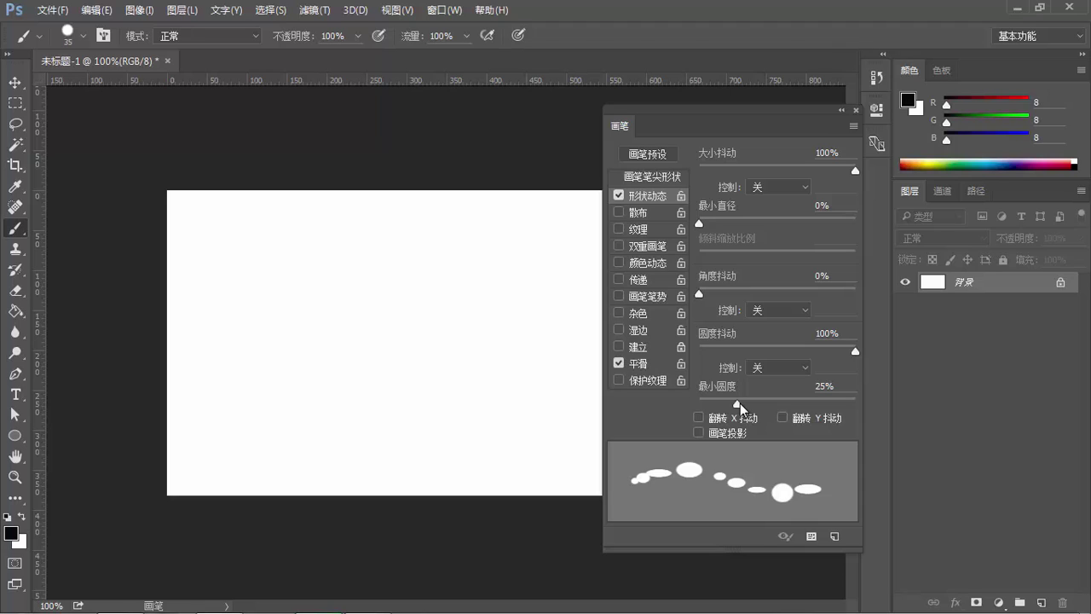
left_click_drag(740, 403, 694, 401)
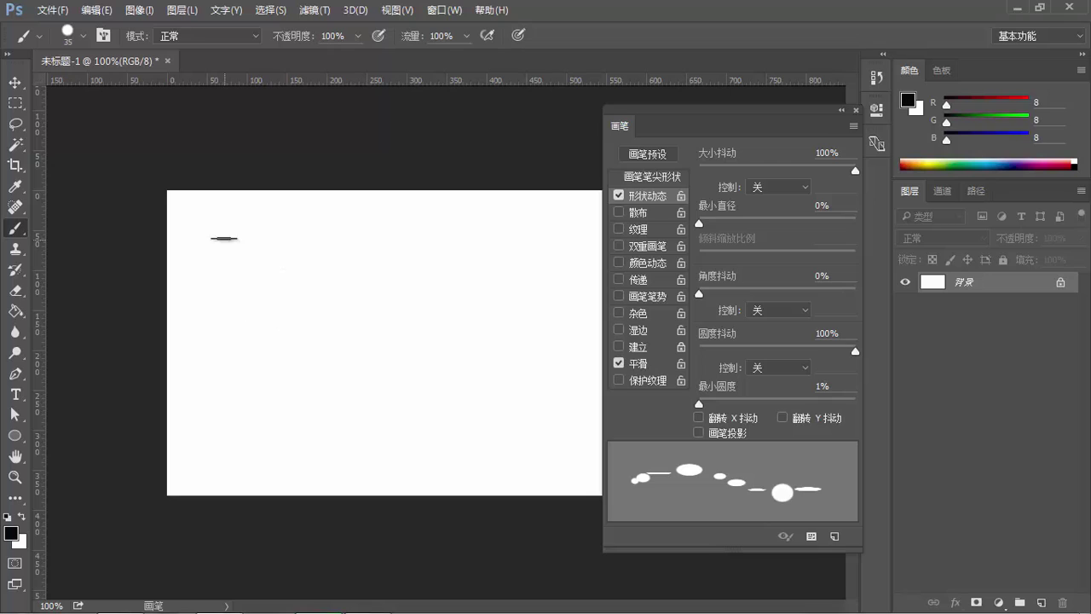
mouse_move(222, 228)
left_mouse_down()
mouse_move(229, 285)
mouse_move(296, 293)
mouse_move(383, 256)
mouse_move(481, 340)
mouse_move(492, 392)
mouse_move(408, 387)
left_mouse_up()
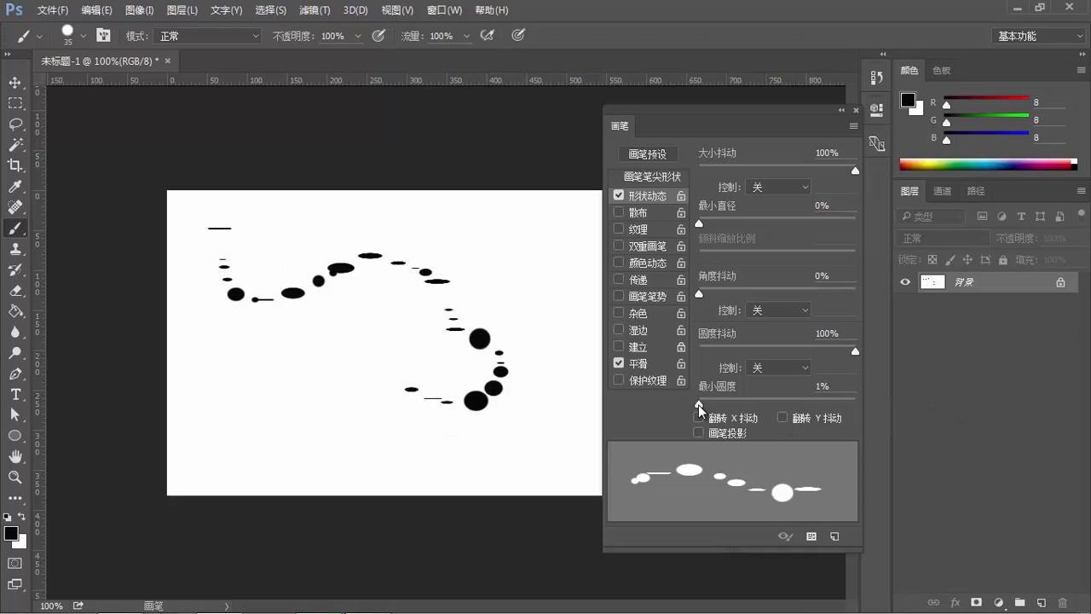
left_click_drag(698, 404, 854, 400)
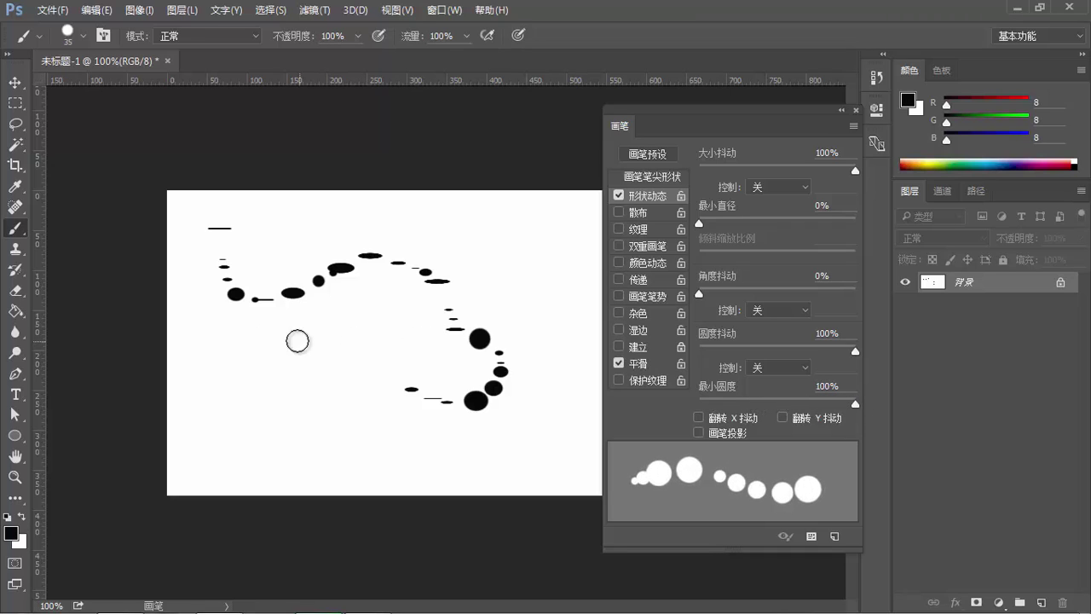
Paint a looping stroke of fully round dots beside the flattened-dab stroke
mouse_move(223, 336)
left_mouse_down()
mouse_move(226, 367)
mouse_move(347, 349)
mouse_move(521, 268)
mouse_move(348, 285)
mouse_move(395, 433)
mouse_move(273, 453)
mouse_move(227, 427)
left_mouse_up()
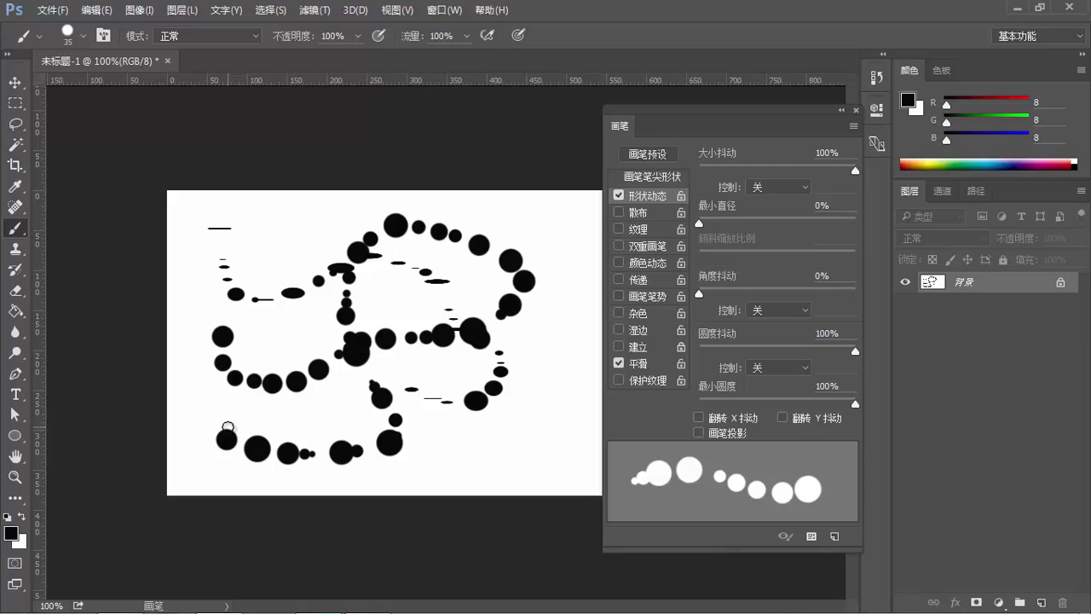
Clear the canvas, enable Flip X Jitter, and paint several test dot strokes
key("ctrl+BackSpace")
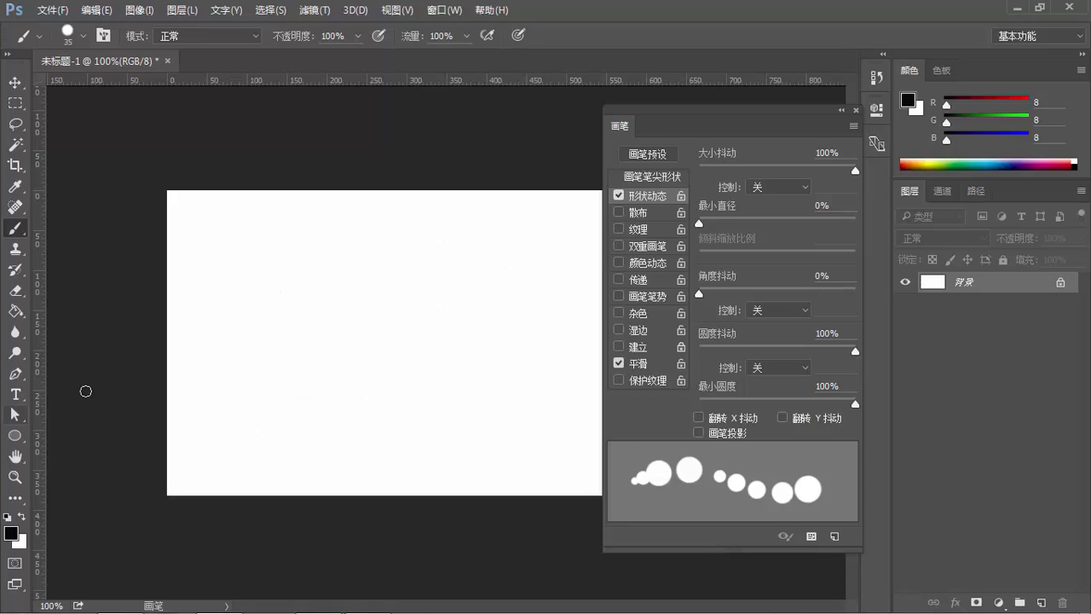
left_click(699, 418)
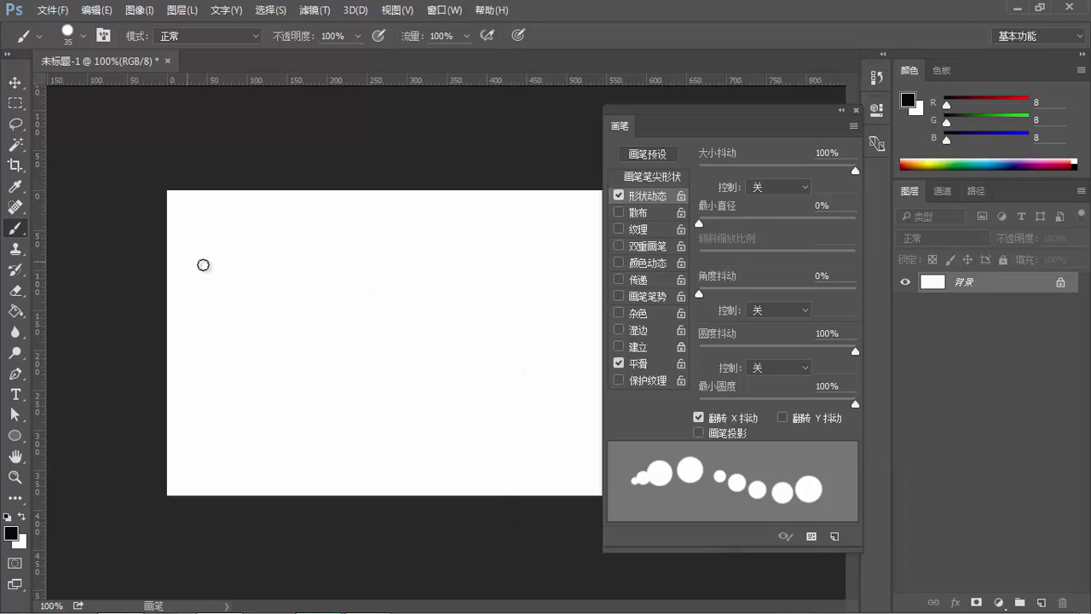
left_click_drag(213, 244, 413, 278)
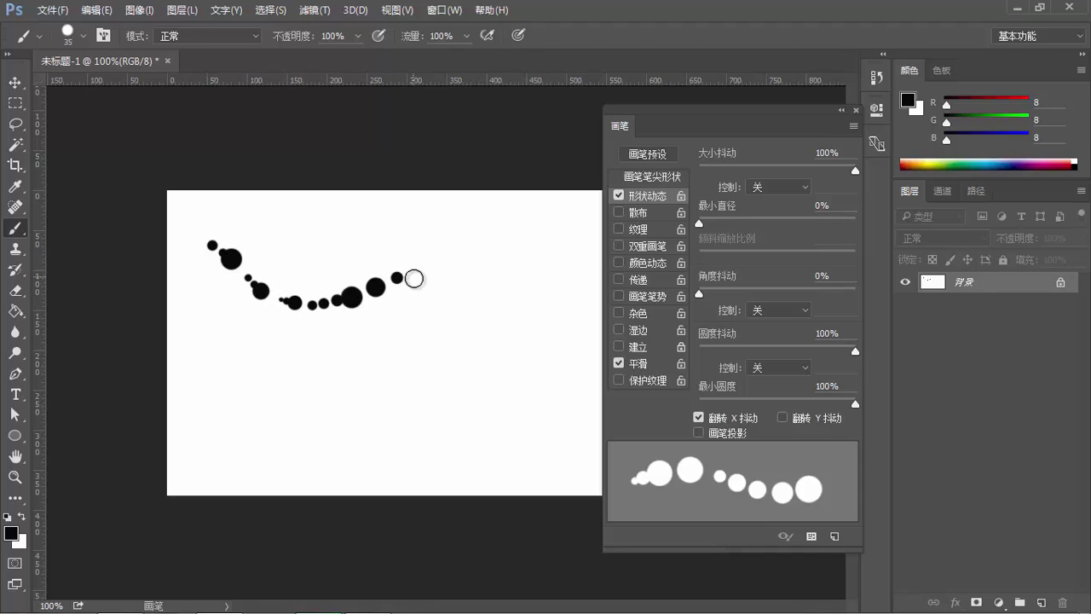
left_click(353, 221)
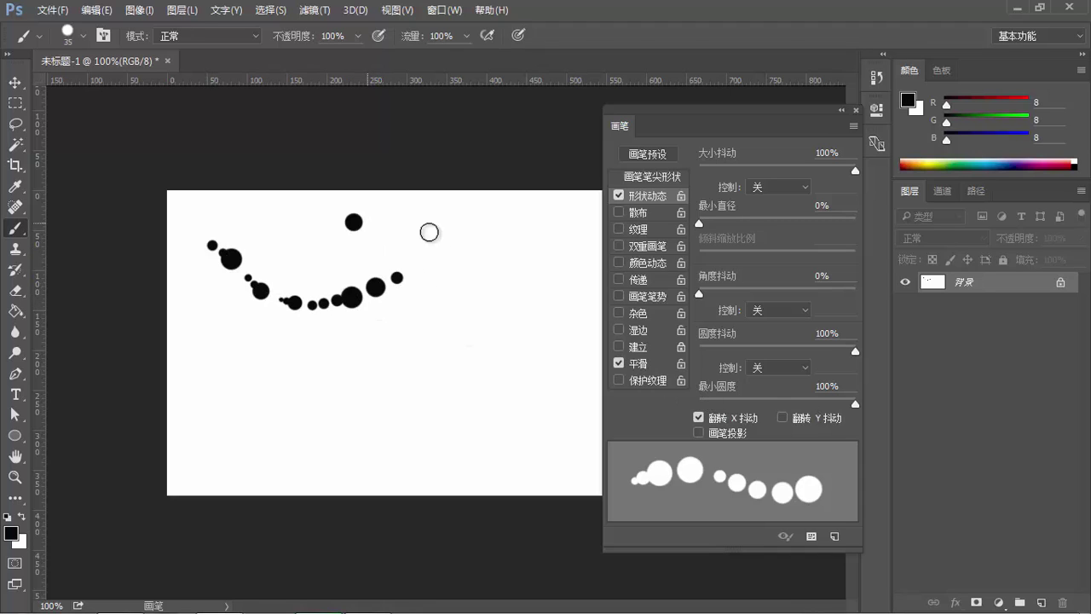
left_click_drag(429, 232, 521, 329)
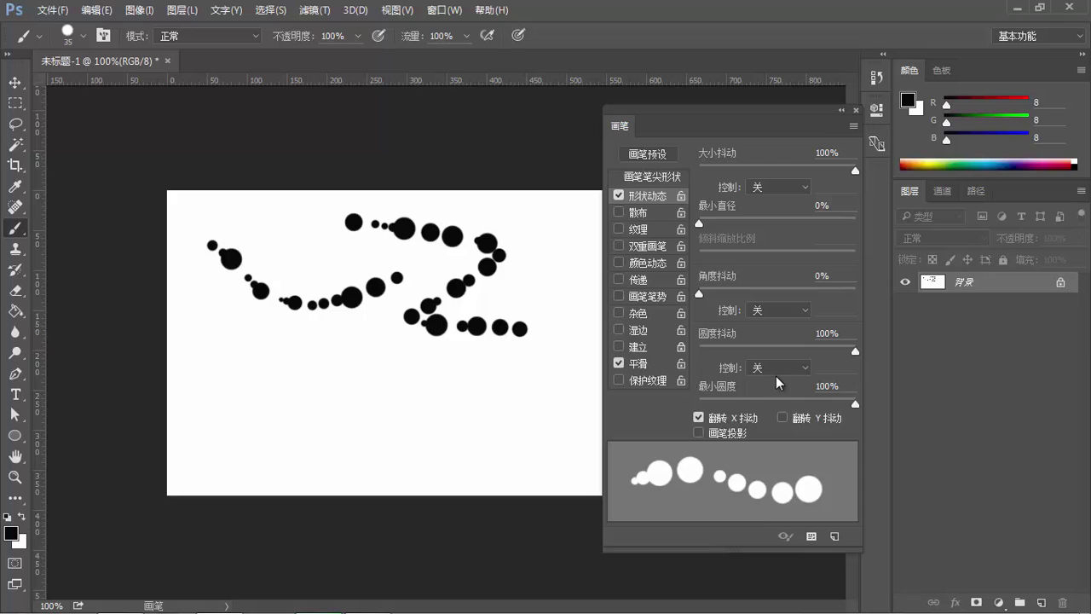
Swap Flip X Jitter for Flip Y Jitter, paint a test stroke, then clear the canvas to white
left_click(699, 417)
left_click(782, 417)
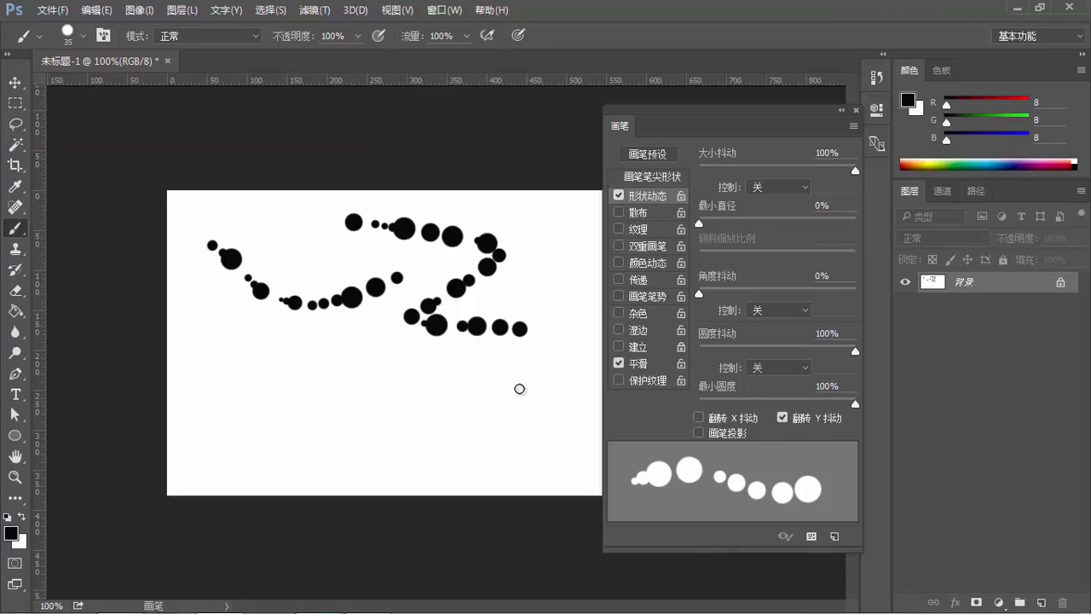
mouse_move(494, 367)
left_mouse_down()
mouse_move(335, 427)
mouse_move(334, 479)
left_mouse_up()
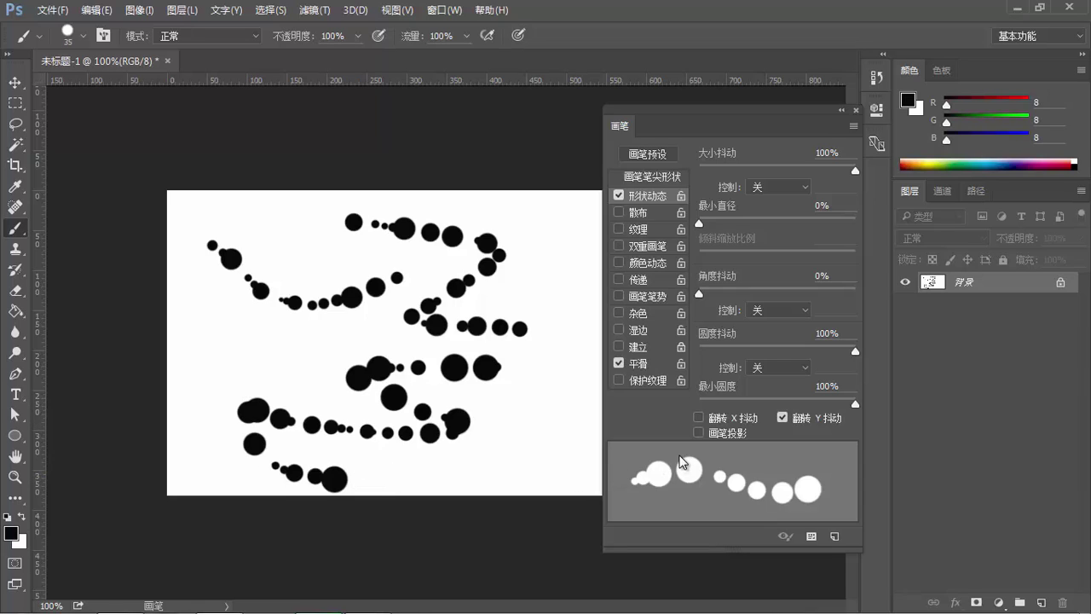
key("ctrl+Delete")
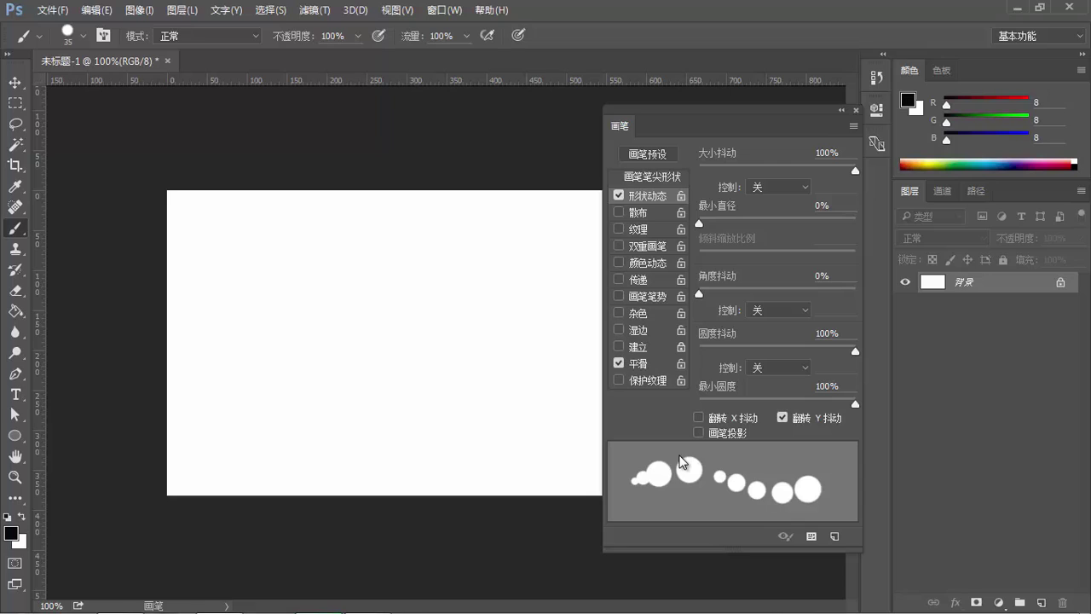
left_click(698, 433)
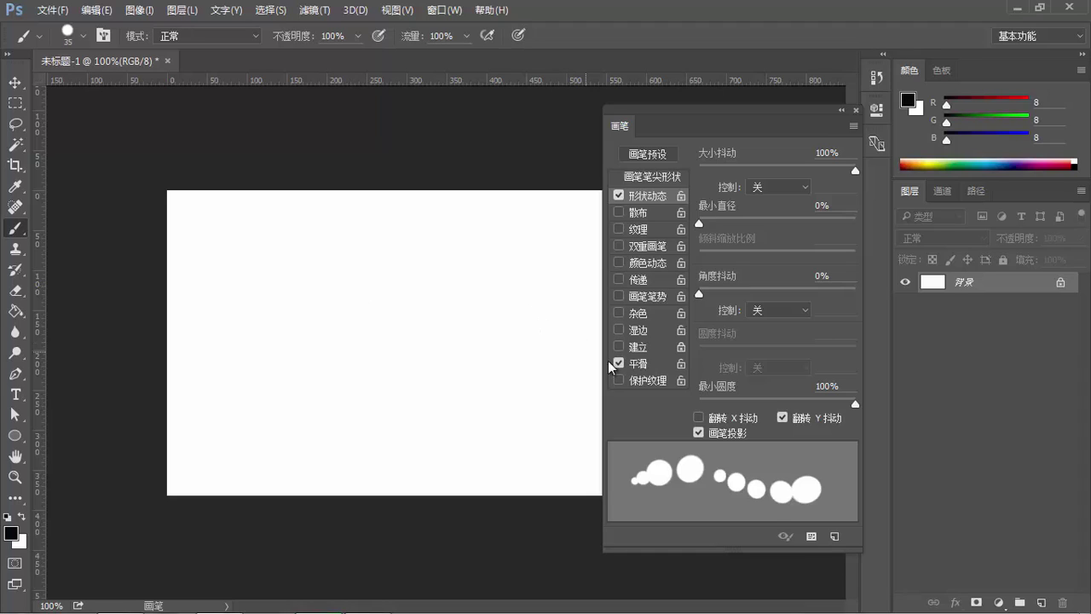
left_click(698, 432)
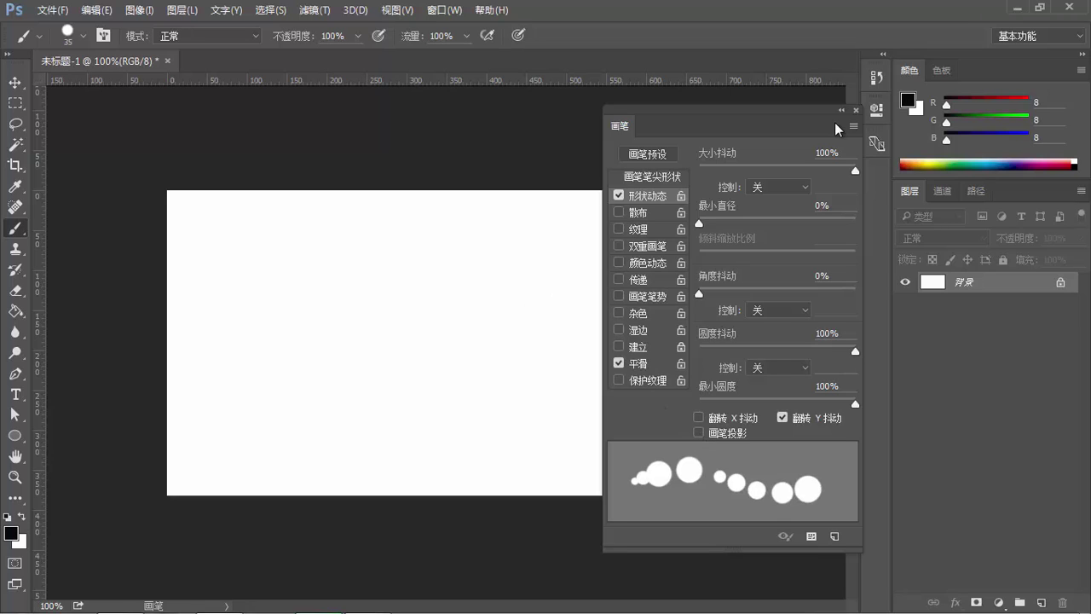